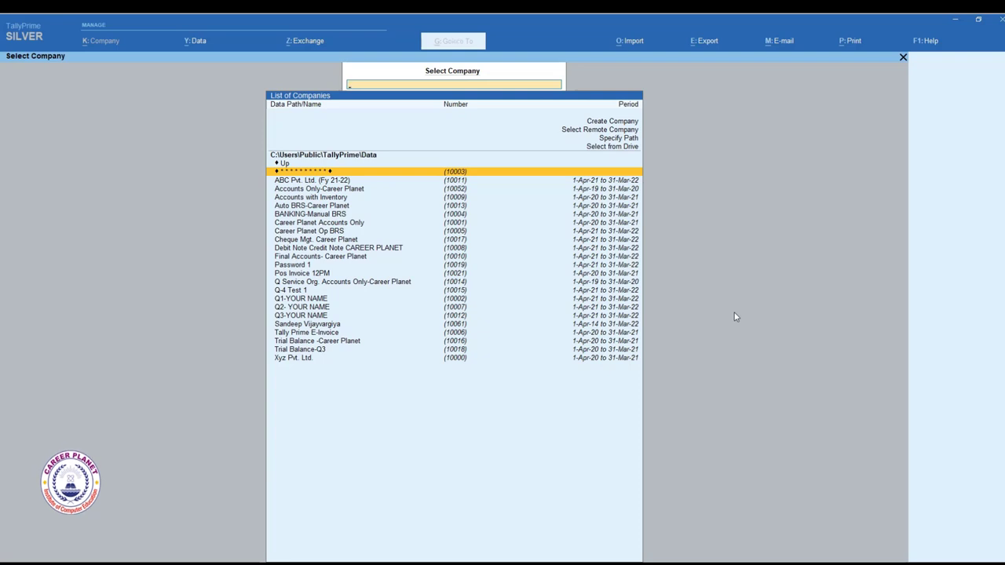
pyautogui.moveTo(301, 404)
pyautogui.mouseDown()
pyautogui.moveTo(298, 431)
pyautogui.moveTo(327, 428)
pyautogui.moveTo(345, 404)
pyautogui.moveTo(416, 375)
pyautogui.moveTo(415, 359)
pyautogui.mouseUp()
pyautogui.moveTo(288, 471); pyautogui.dragTo(485, 382)
pyautogui.moveTo(404, 416)
pyautogui.mouseDown()
pyautogui.moveTo(405, 441)
pyautogui.moveTo(430, 433)
pyautogui.mouseUp()
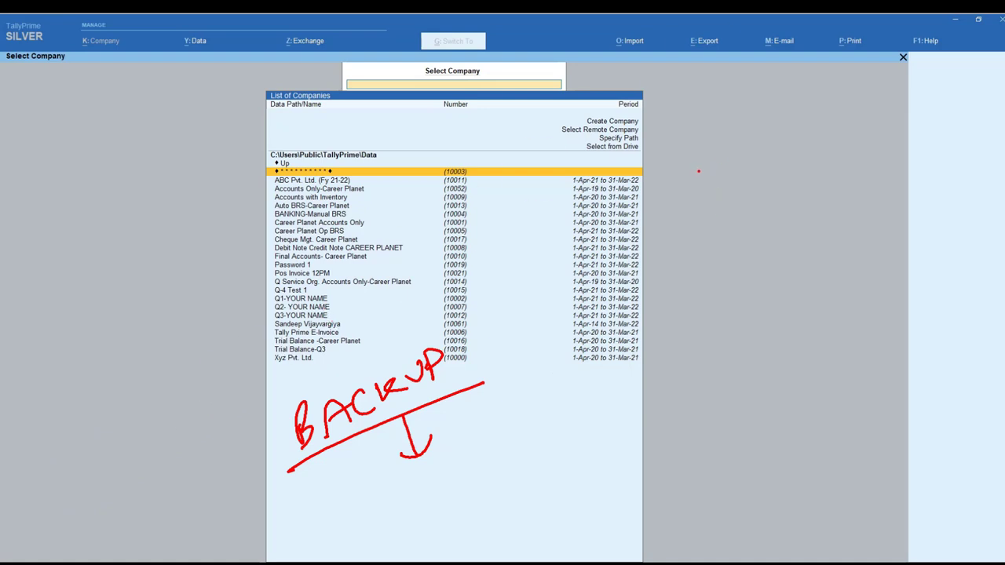
pyautogui.moveTo(690, 175)
pyautogui.mouseDown()
pyautogui.moveTo(735, 173)
pyautogui.moveTo(755, 156)
pyautogui.moveTo(749, 171)
pyautogui.mouseUp()
pyautogui.moveTo(696, 230); pyautogui.dragTo(738, 229)
pyautogui.moveTo(765, 224)
pyautogui.mouseDown()
pyautogui.moveTo(770, 212)
pyautogui.moveTo(747, 241)
pyautogui.mouseUp()
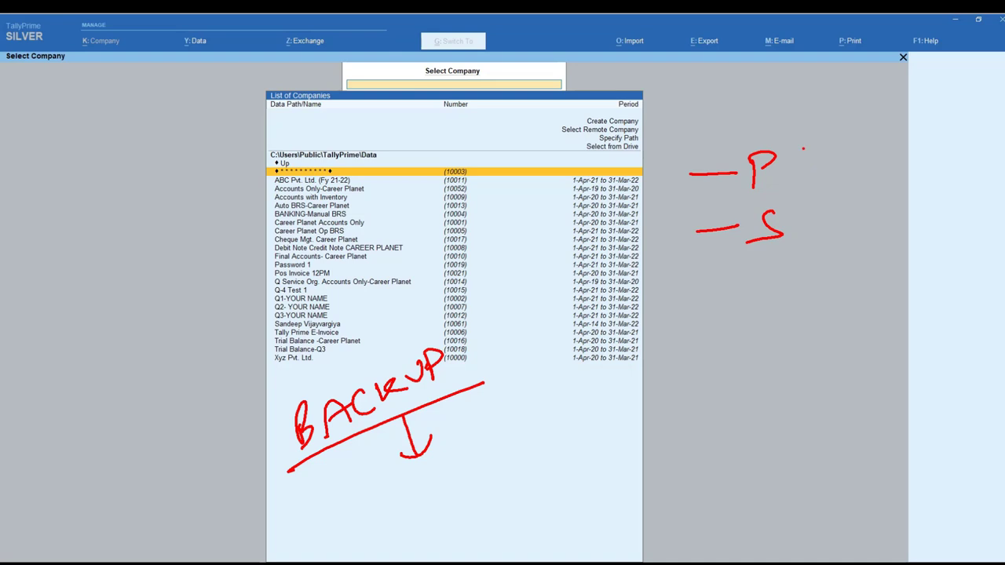
pyautogui.moveTo(781, 167); pyautogui.dragTo(832, 148)
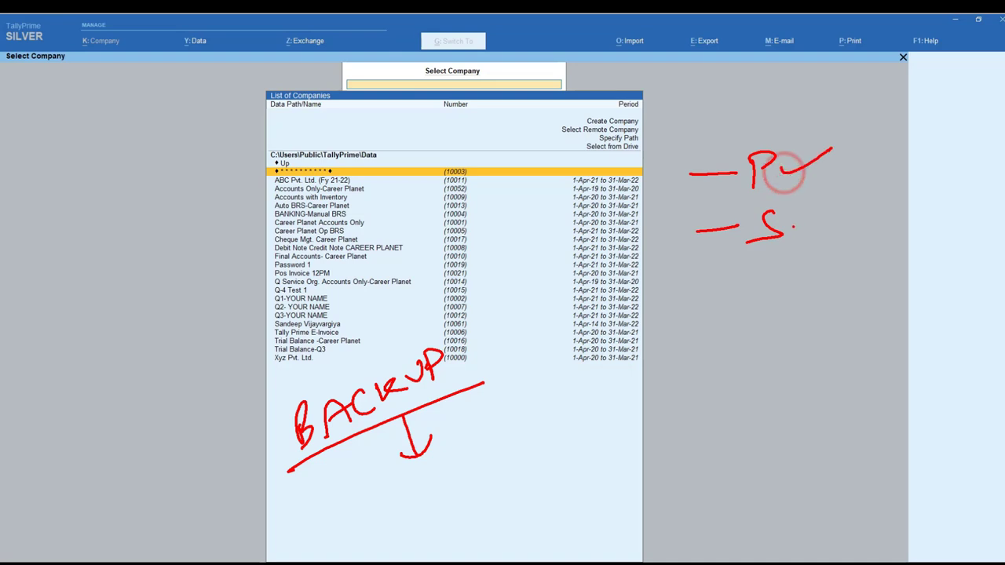
pyautogui.moveTo(787, 233); pyautogui.dragTo(838, 211)
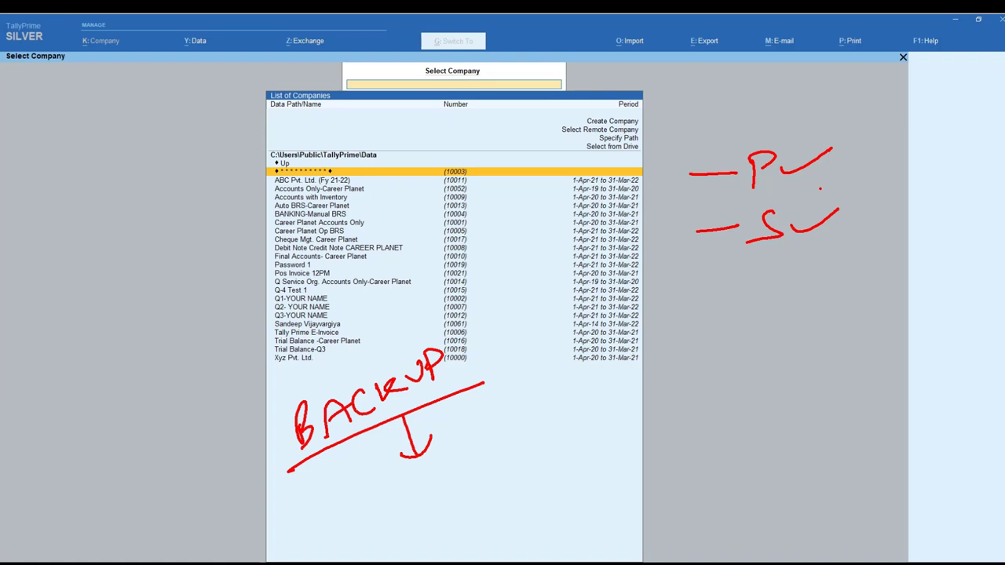
pyautogui.moveTo(480, 192); pyautogui.dragTo(502, 177)
pyautogui.moveTo(479, 229); pyautogui.dragTo(503, 216)
pyautogui.moveTo(488, 257); pyautogui.dragTo(515, 241)
pyautogui.moveTo(485, 296); pyautogui.dragTo(512, 278)
pyautogui.moveTo(494, 338); pyautogui.dragTo(528, 316)
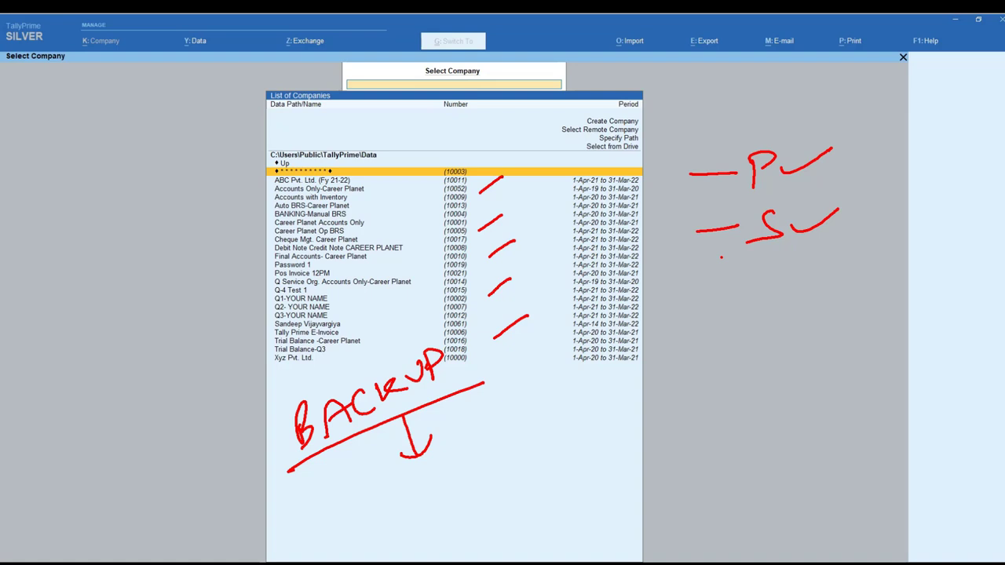
pyautogui.press('e')
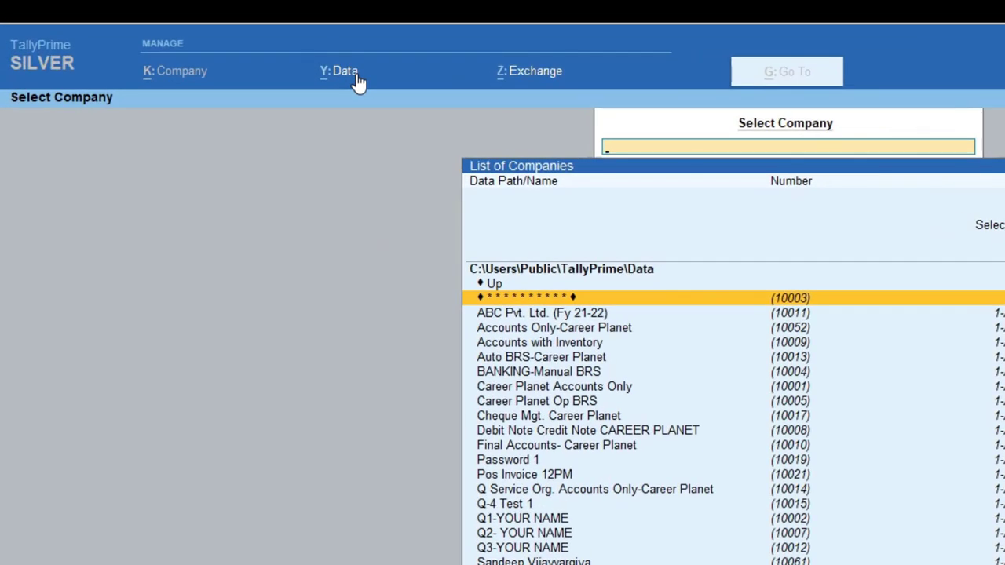
# - Open the Backup function for company data
pyautogui.click(357, 81)
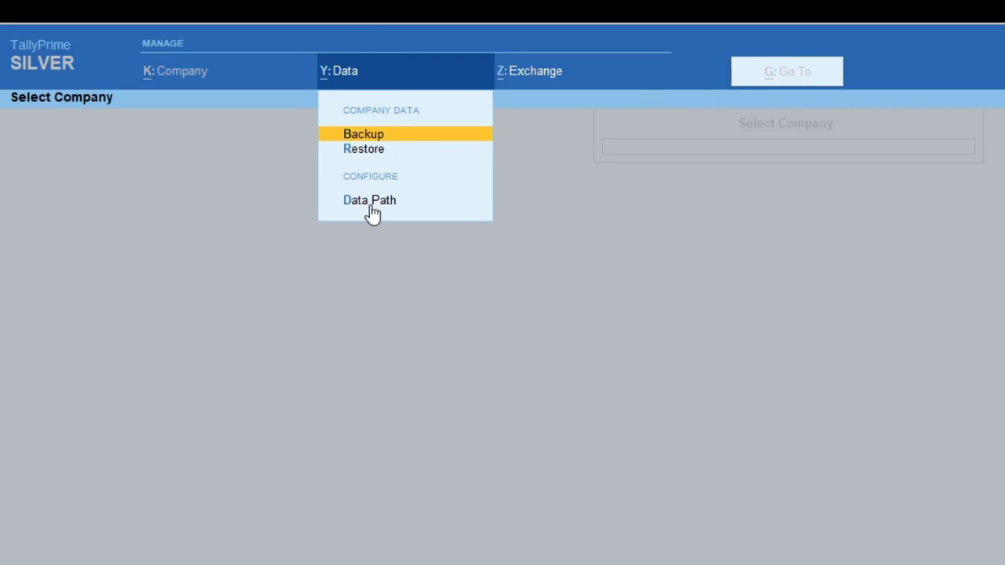
pyautogui.click(394, 137)
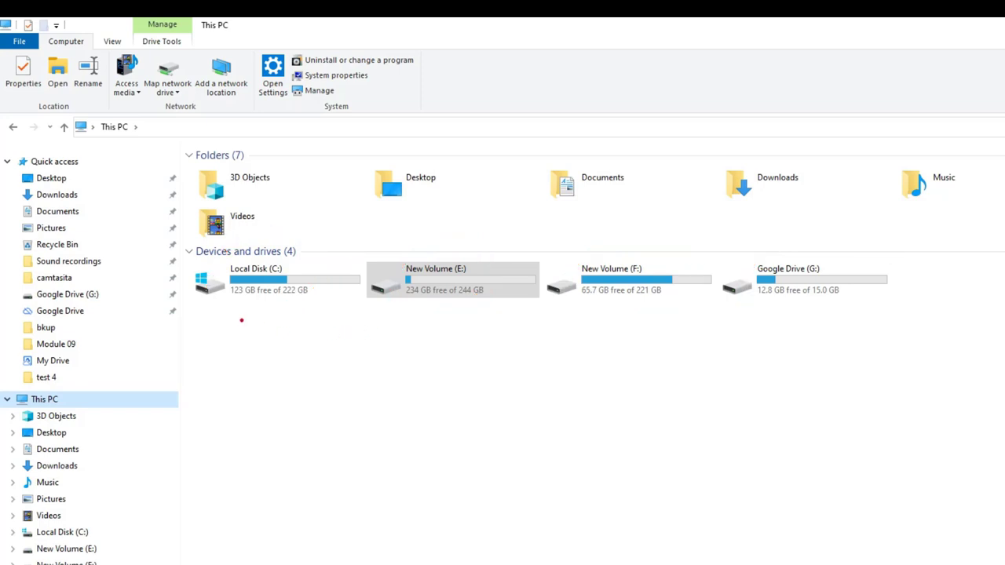
pyautogui.moveTo(233, 312); pyautogui.dragTo(284, 308)
pyautogui.moveTo(391, 311); pyautogui.dragTo(442, 309)
pyautogui.moveTo(596, 313); pyautogui.dragTo(659, 311)
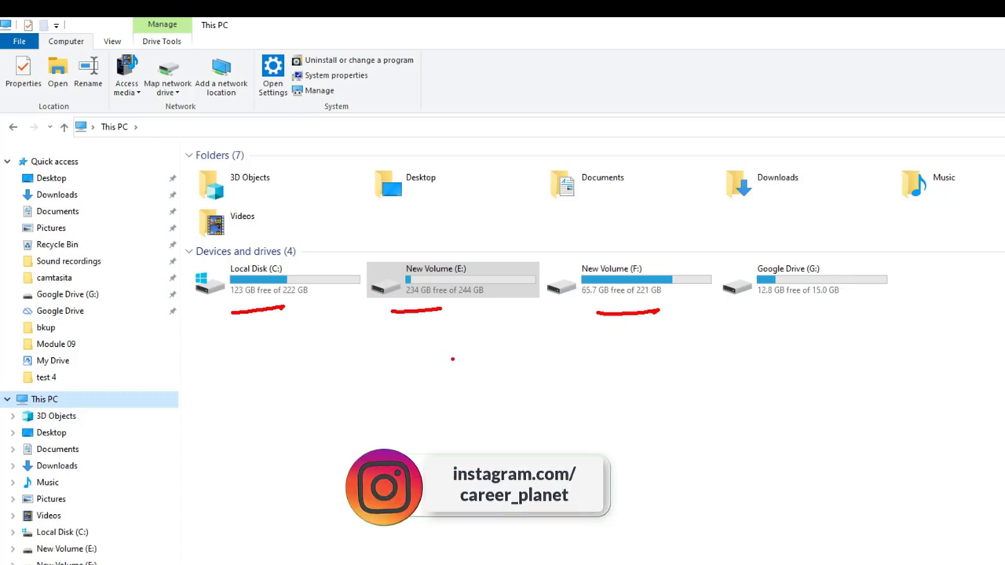
pyautogui.moveTo(189, 271)
pyautogui.mouseDown()
pyautogui.moveTo(184, 261)
pyautogui.moveTo(296, 240)
pyautogui.moveTo(177, 265)
pyautogui.mouseUp()
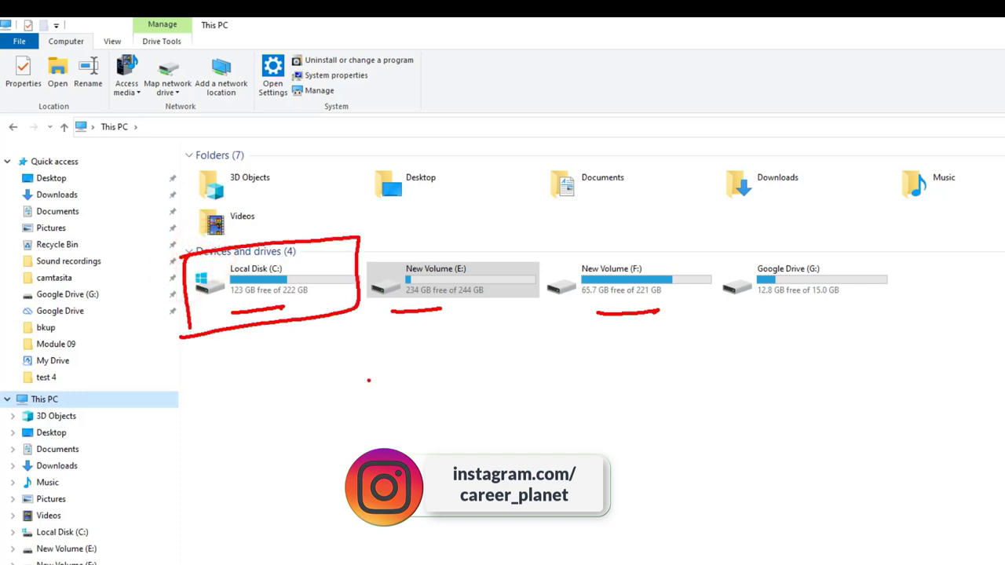
pyautogui.moveTo(276, 309)
pyautogui.mouseDown()
pyautogui.moveTo(284, 369)
pyautogui.moveTo(306, 343)
pyautogui.mouseUp()
pyautogui.moveTo(303, 417); pyautogui.dragTo(348, 464)
pyautogui.moveTo(378, 384); pyautogui.dragTo(374, 431)
pyautogui.moveTo(267, 518); pyautogui.dragTo(466, 444)
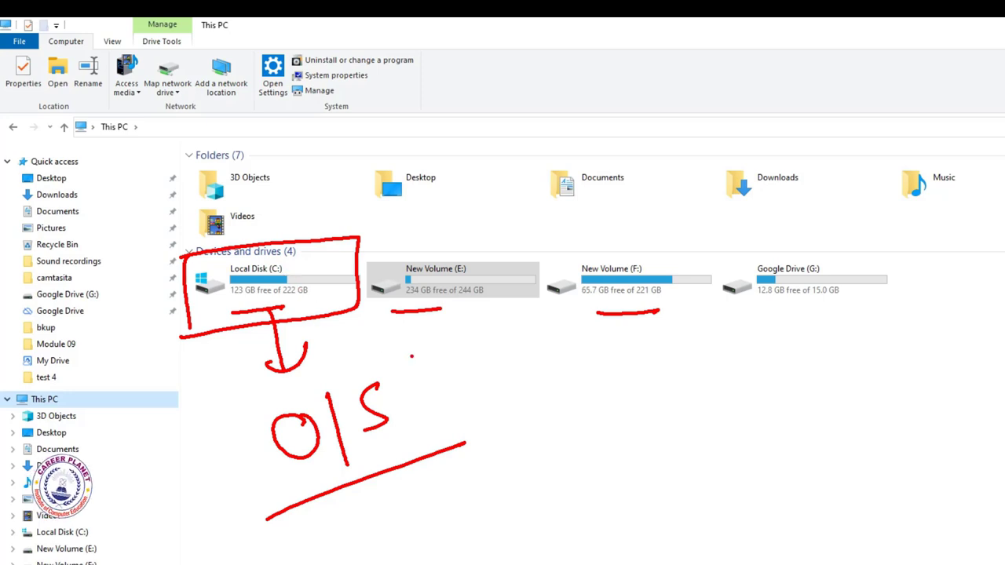
pyautogui.press('e')
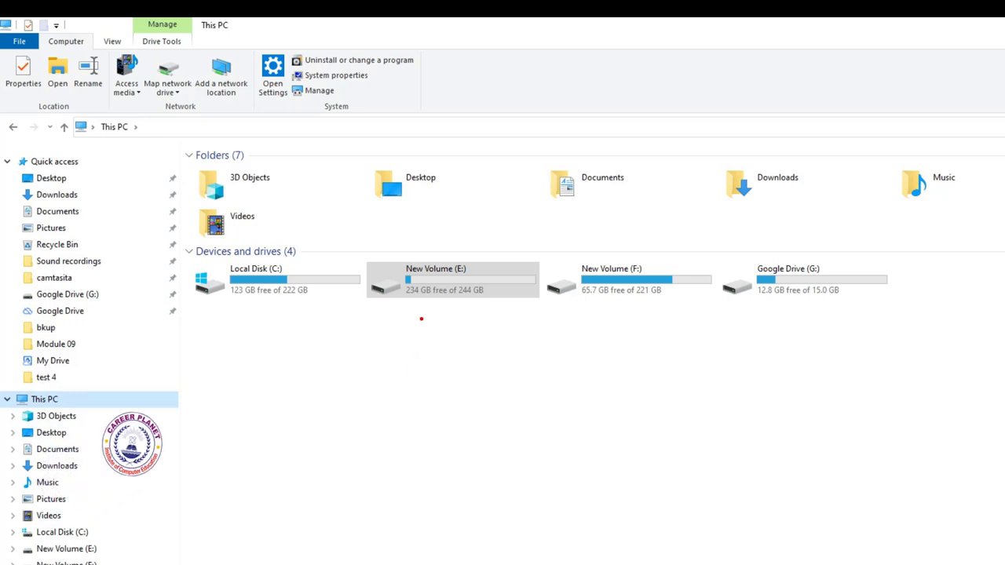
pyautogui.moveTo(428, 327); pyautogui.dragTo(476, 304)
pyautogui.moveTo(605, 331); pyautogui.dragTo(667, 305)
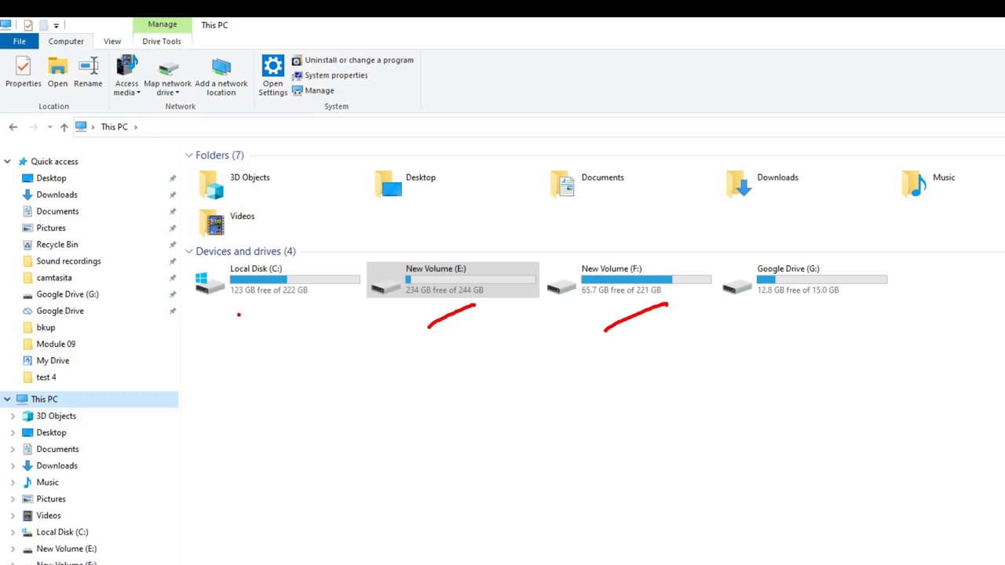
pyautogui.moveTo(221, 303)
pyautogui.mouseDown()
pyautogui.moveTo(290, 307)
pyautogui.moveTo(224, 316)
pyautogui.mouseUp()
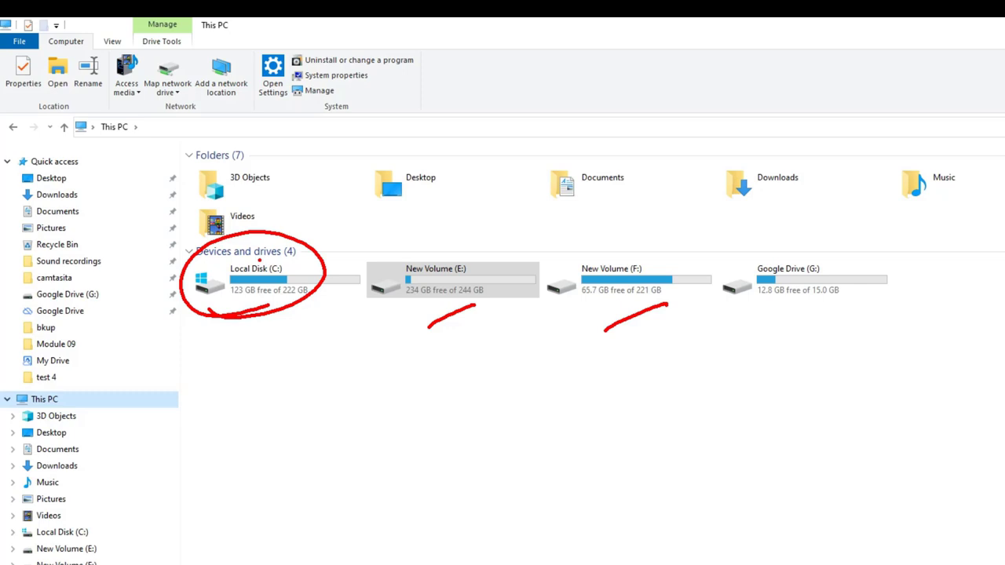
pyautogui.moveTo(256, 327)
pyautogui.mouseDown()
pyautogui.moveTo(276, 395)
pyautogui.moveTo(322, 366)
pyautogui.mouseUp()
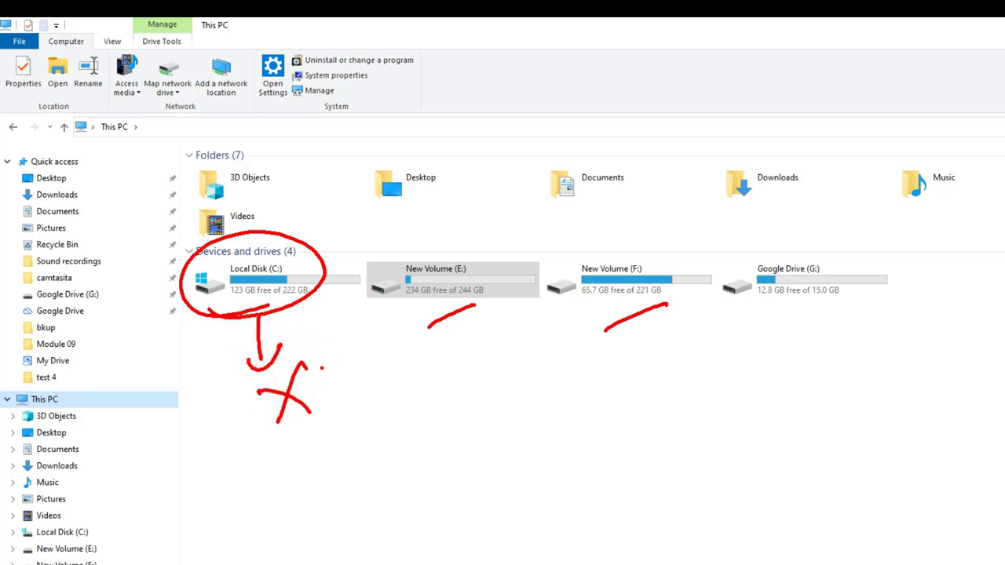
pyautogui.press('e')
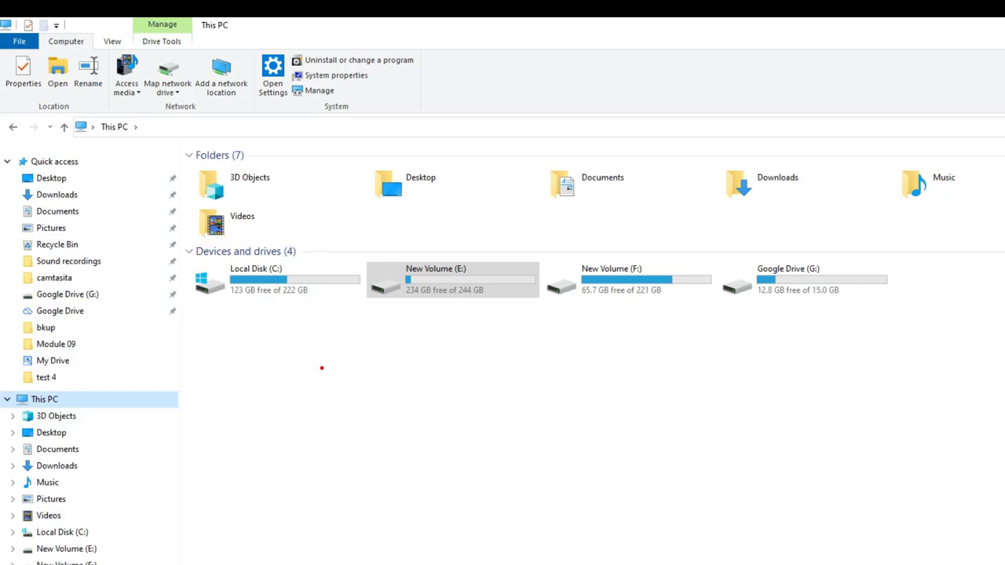
pyautogui.moveTo(386, 303)
pyautogui.mouseDown()
pyautogui.moveTo(439, 309)
pyautogui.moveTo(387, 308)
pyautogui.mouseUp()
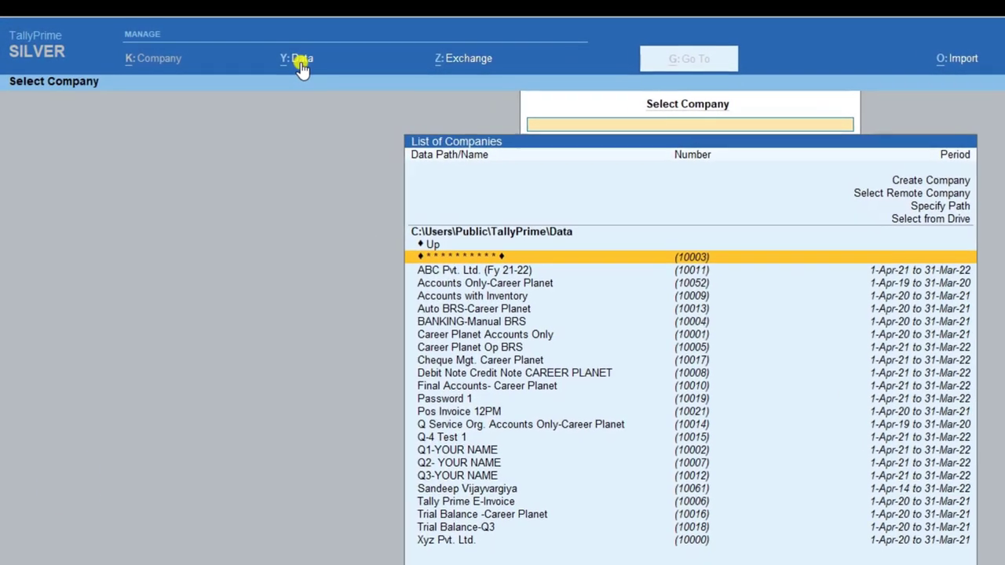
# - Open the data path configuration and check which folder the Company Data Path uses
pyautogui.click(300, 65)
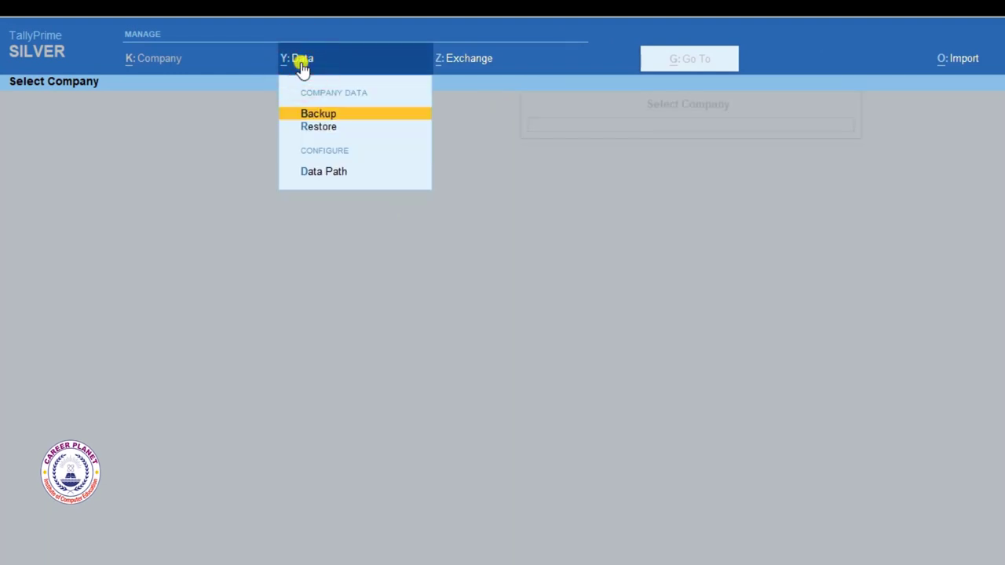
pyautogui.click(324, 173)
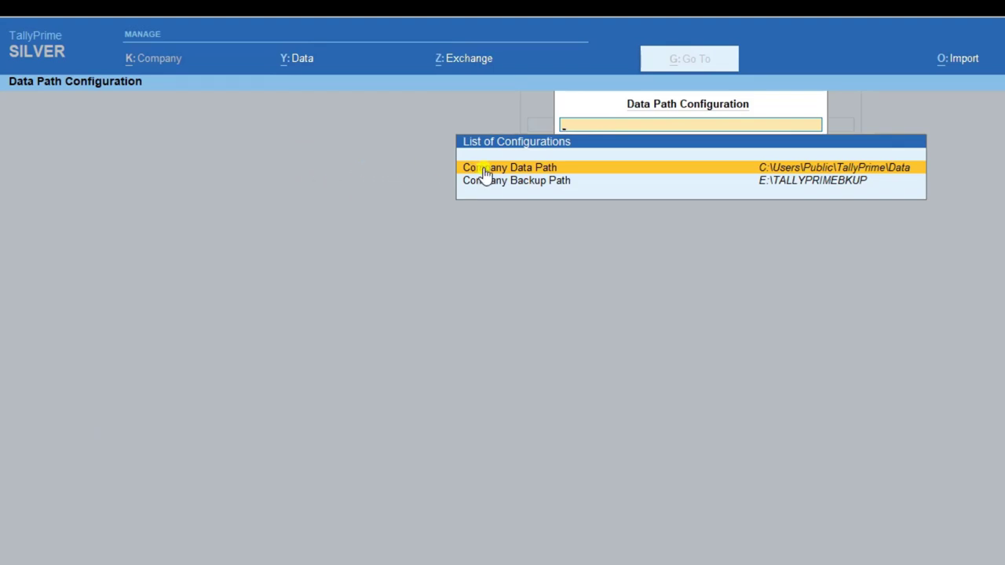
pyautogui.click(517, 171)
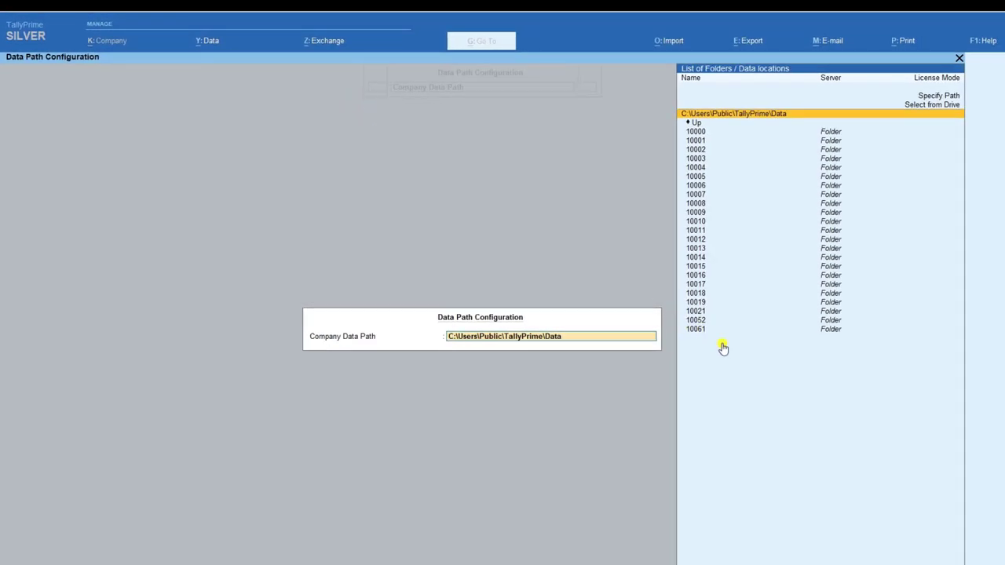
pyautogui.press('Escape')
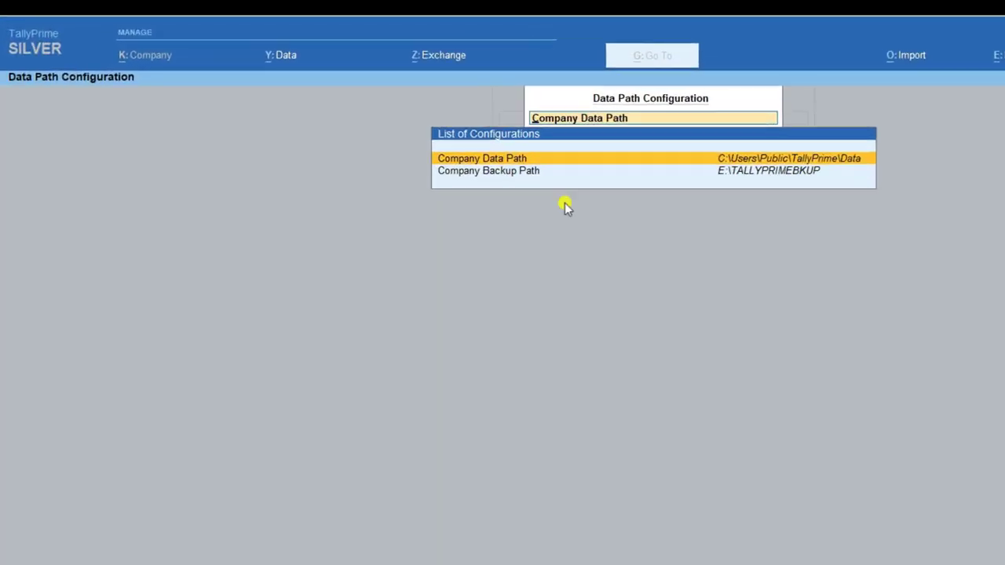
# - Set the Company Backup Path to E:\BACKUP and agree to create that folder
pyautogui.click(515, 173)
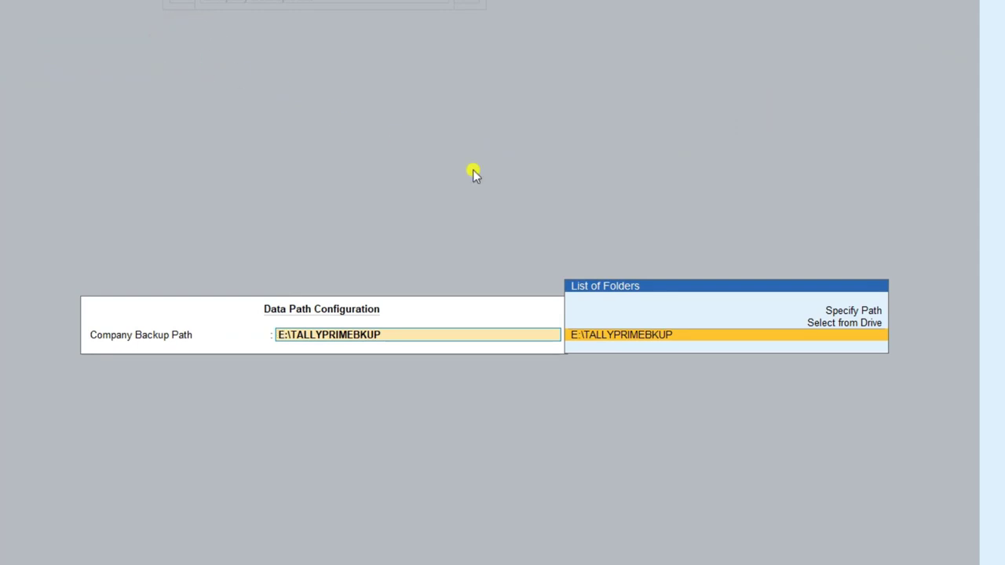
pyautogui.click(844, 322)
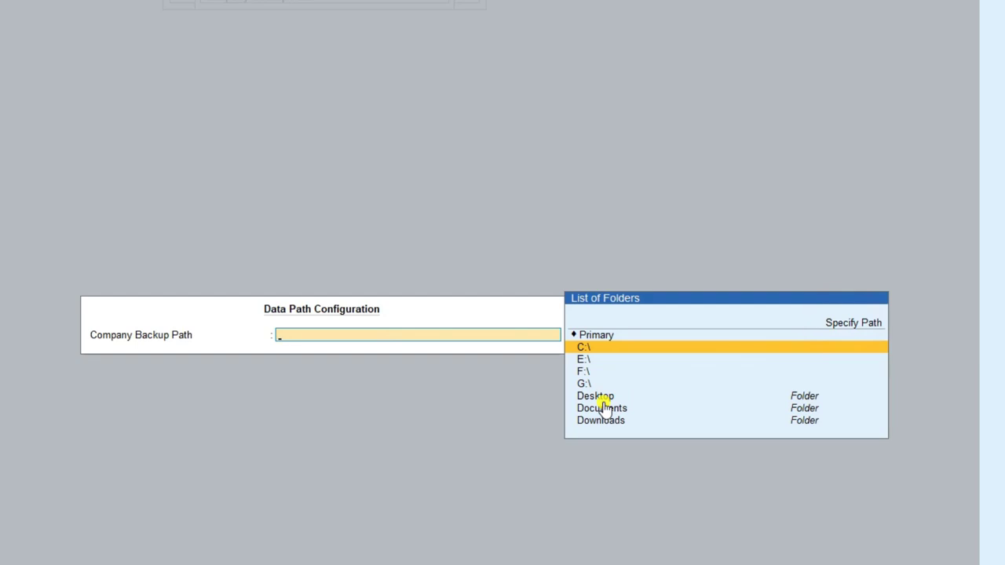
pyautogui.click(588, 359)
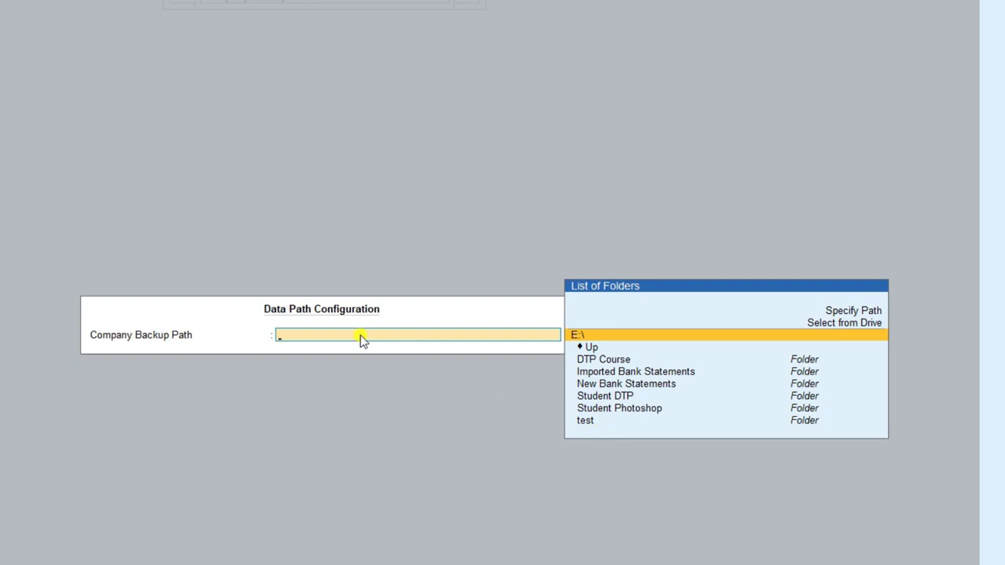
pyautogui.write('E:\\BACKUP')
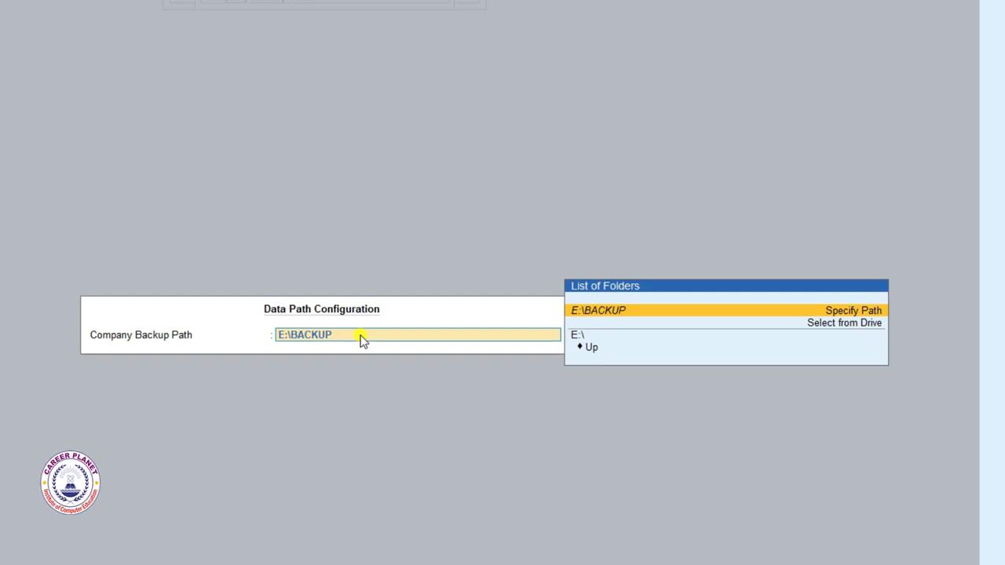
pyautogui.press('Return')
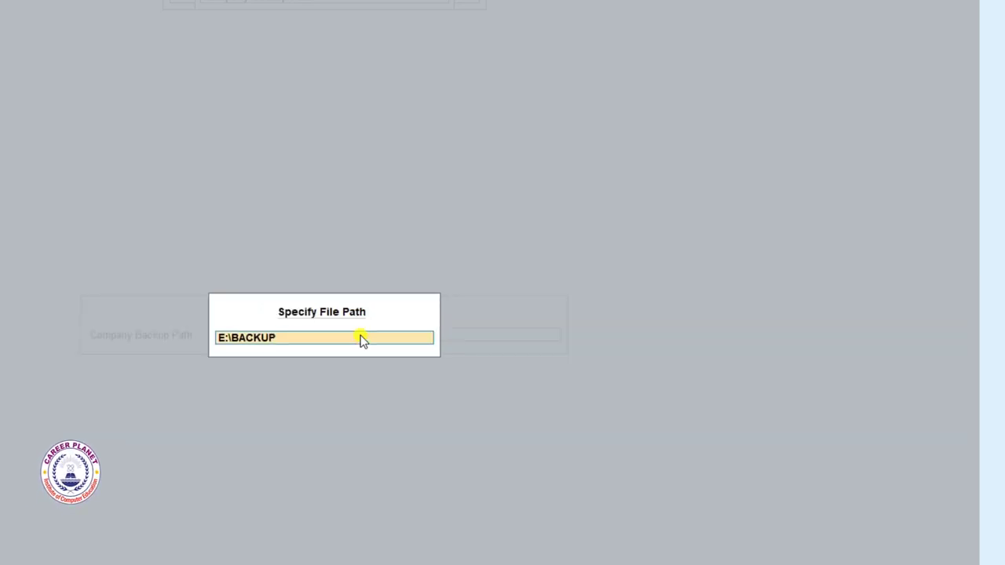
pyautogui.press('Return')
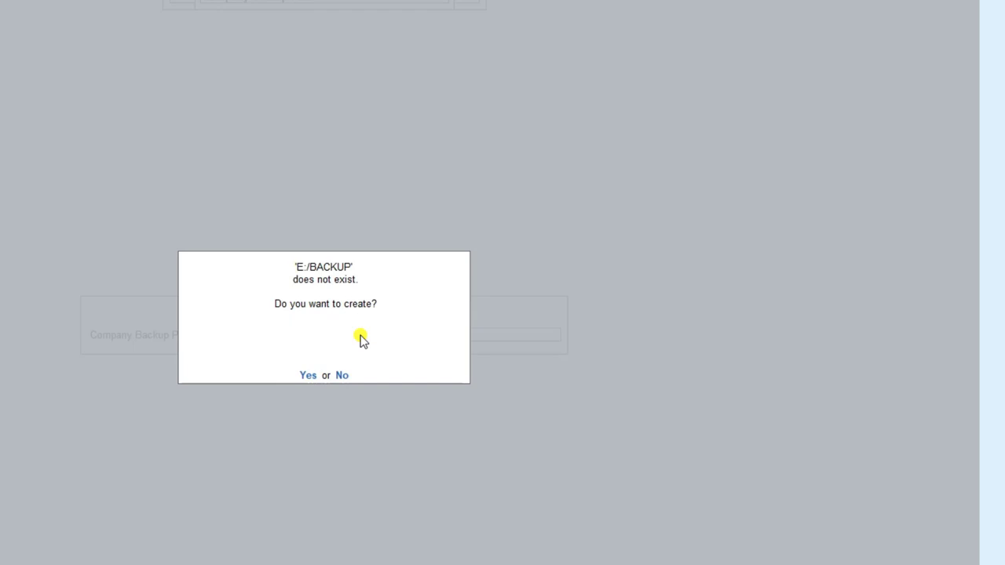
pyautogui.click(307, 374)
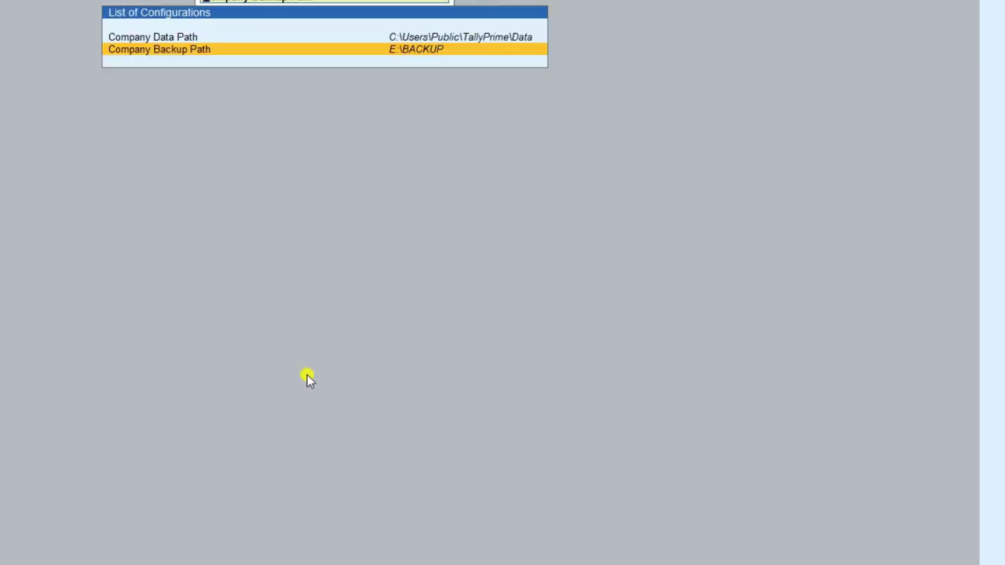
# - Reselect the existing BACKUP folder on drive E: as the Company Backup Path and return to company selection
pyautogui.press('Return')
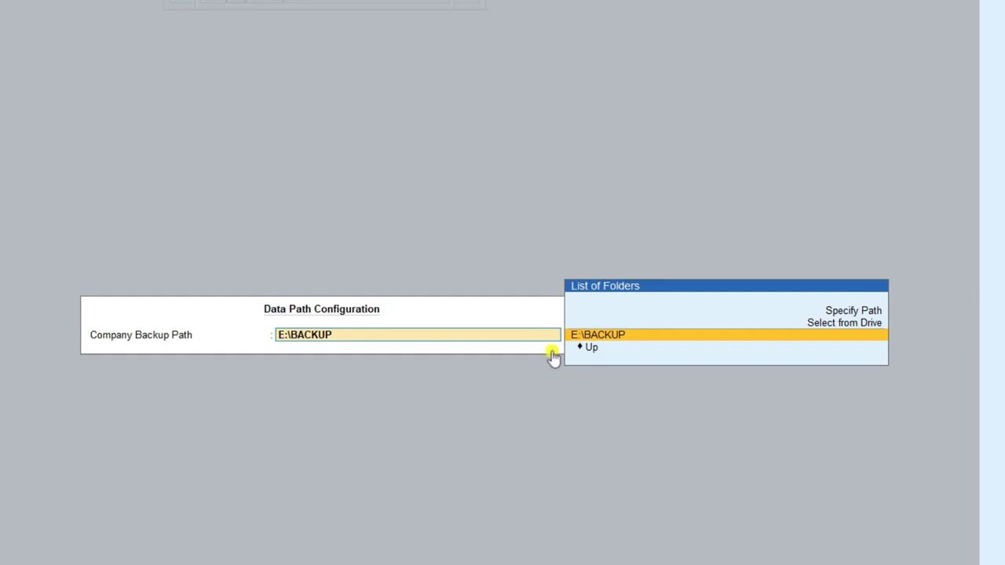
pyautogui.click(867, 323)
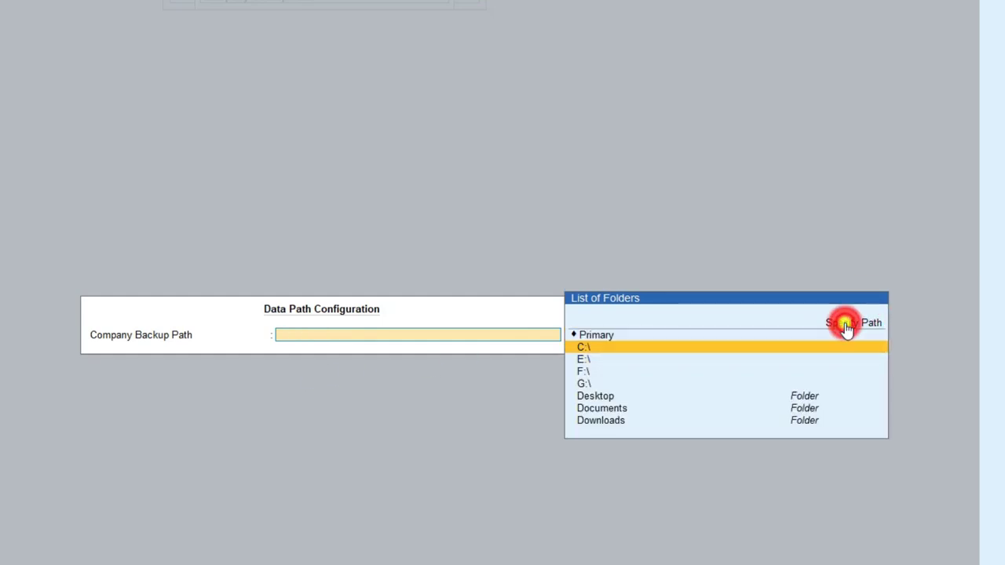
pyautogui.click(583, 359)
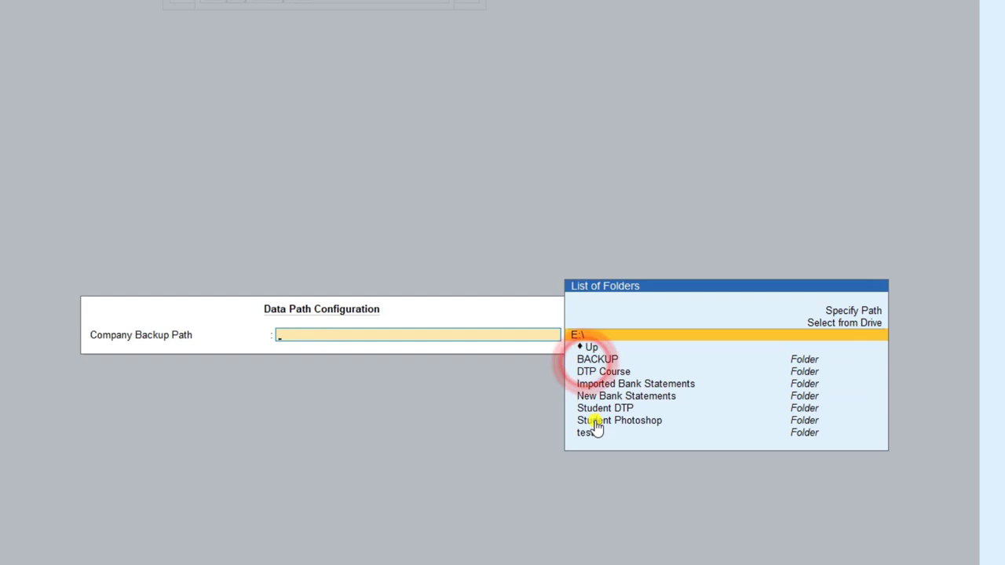
pyautogui.click(613, 359)
pyautogui.click(612, 359)
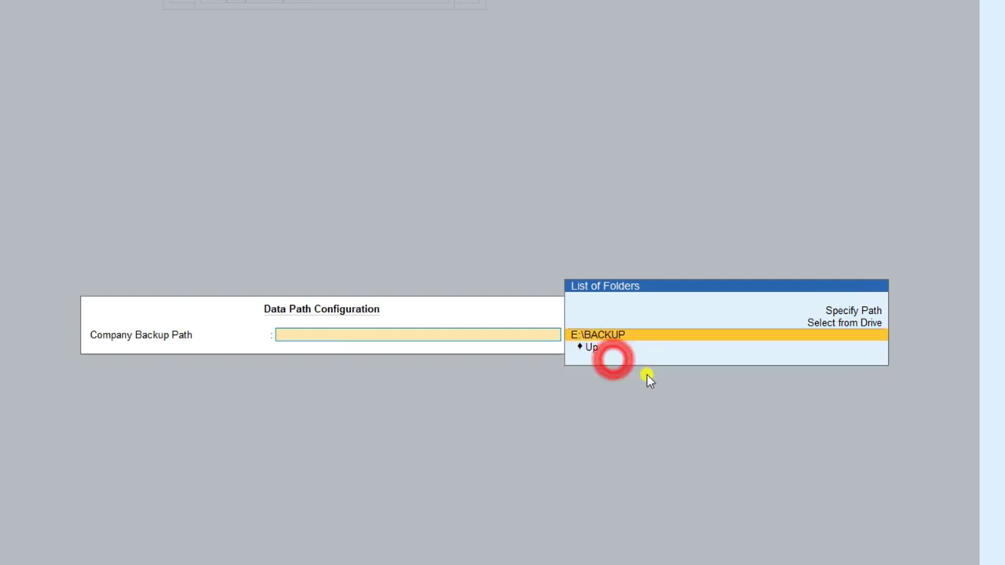
pyautogui.click(617, 336)
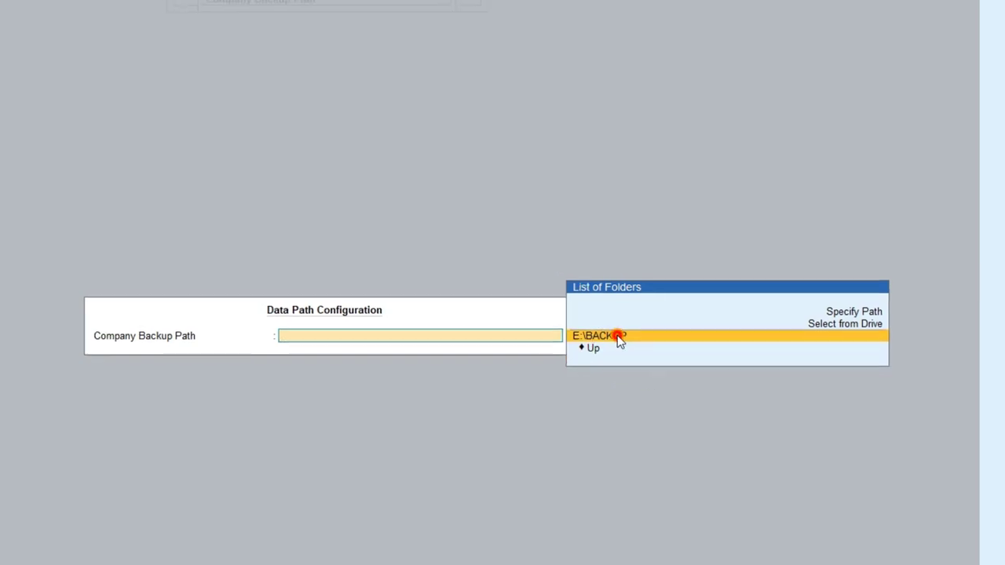
pyautogui.click(664, 361)
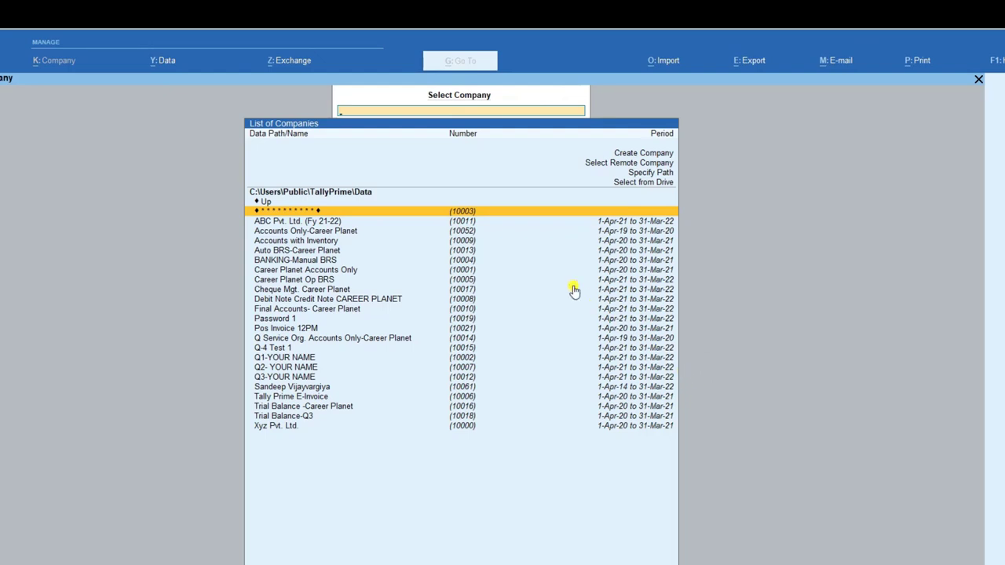
# - Back up the company Xyz Pvt. Ltd. to the E:\BACKUP destination and accept the backup
pyautogui.click(162, 61)
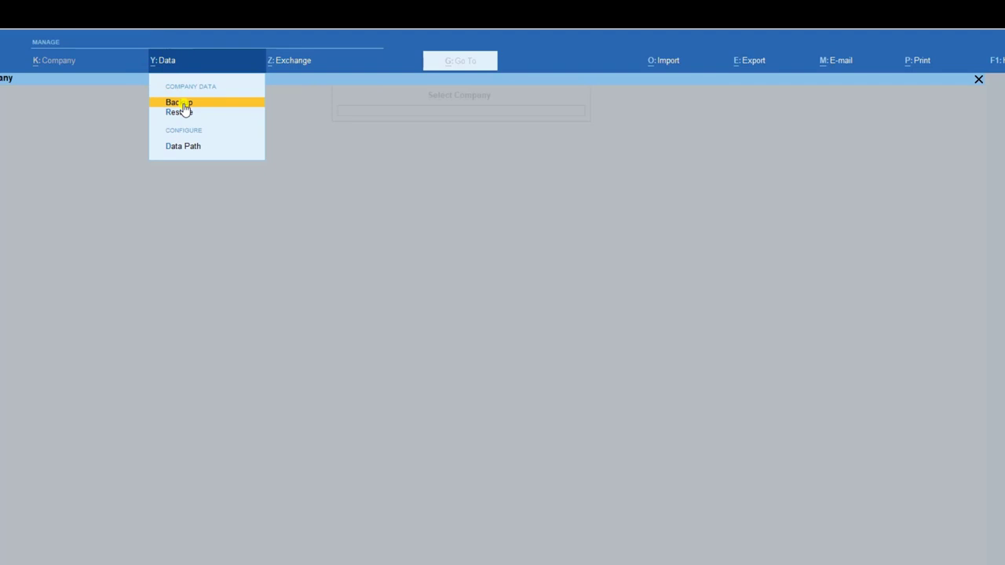
pyautogui.click(186, 103)
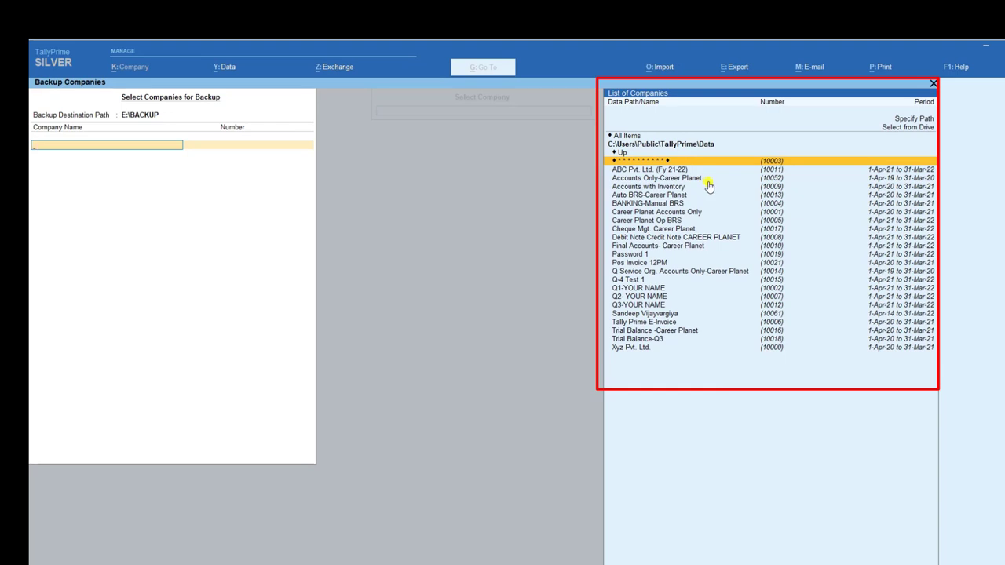
pyautogui.click(779, 350)
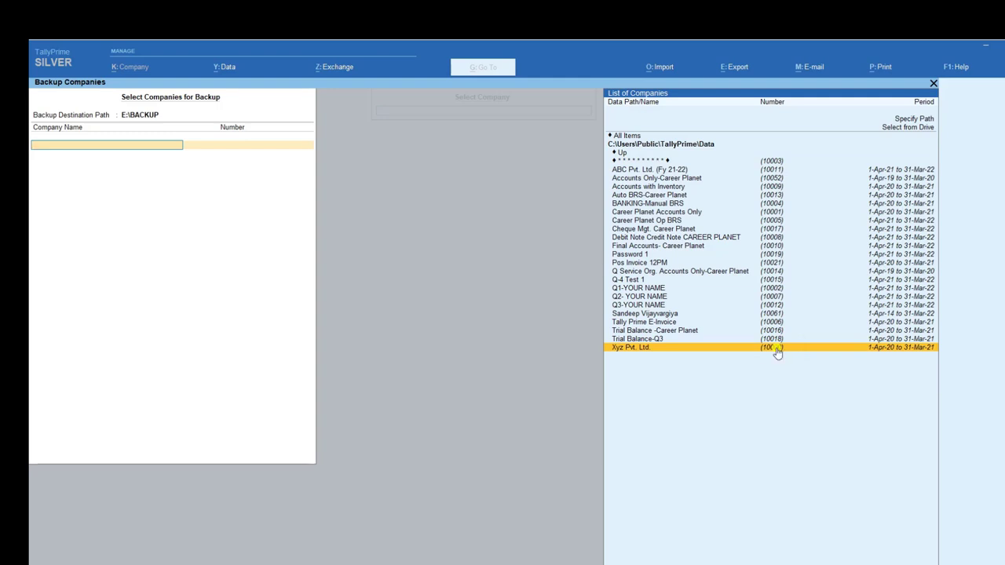
pyautogui.click(777, 351)
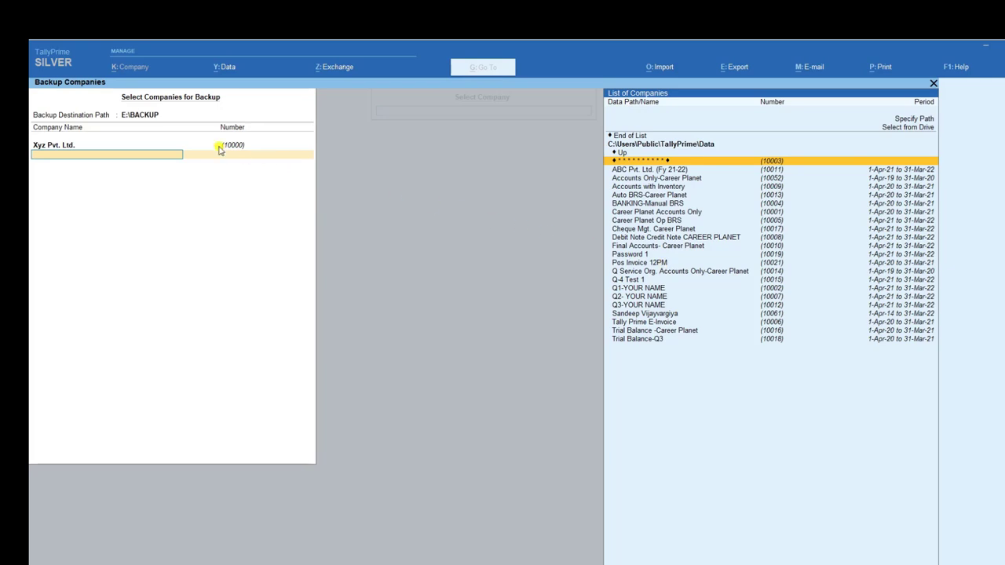
pyautogui.hotkey('ctrl', 'a')
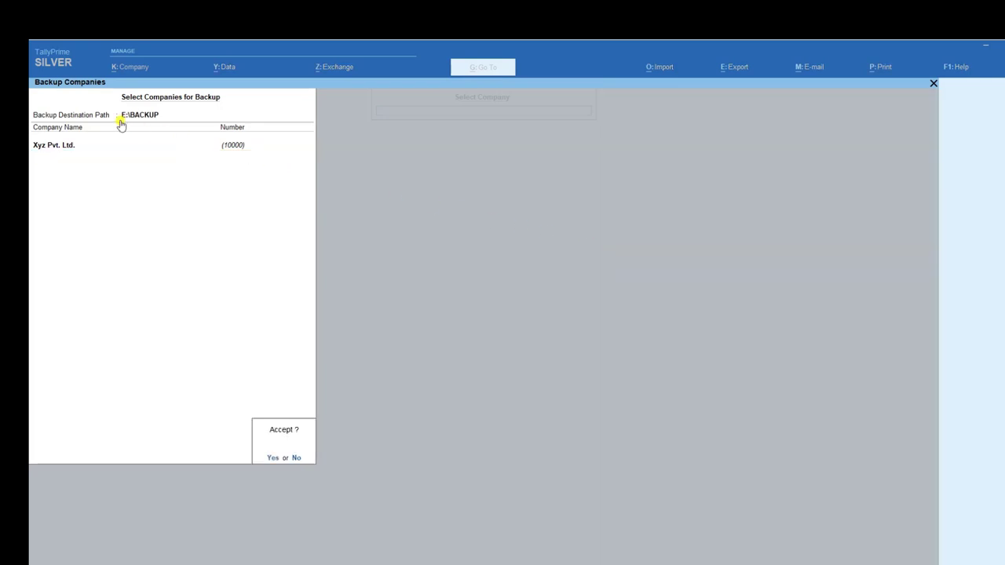
pyautogui.click(272, 458)
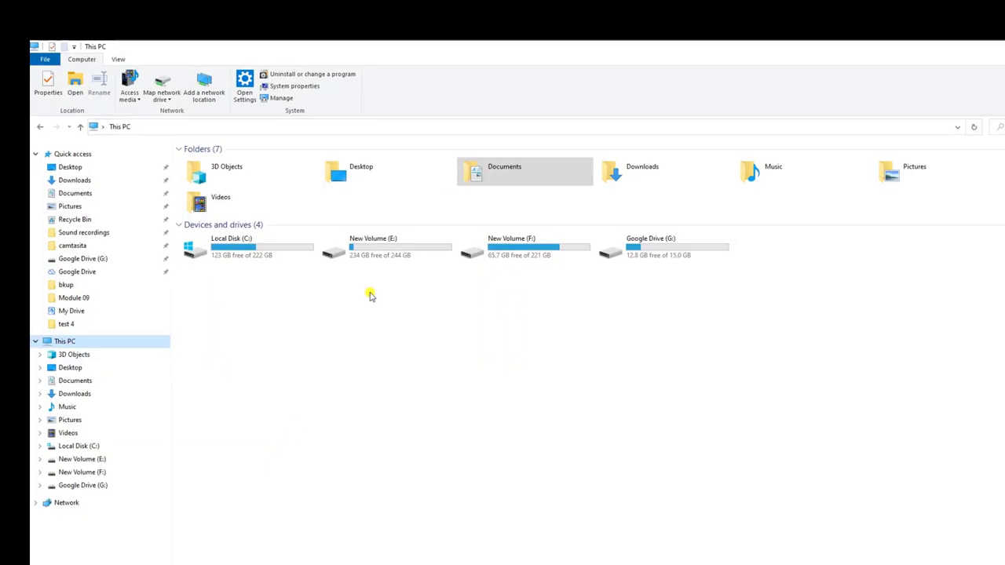
# - In File Explorer, open the BACKUP folder on drive E: and check it for the company's backup file
pyautogui.doubleClick(514, 236)
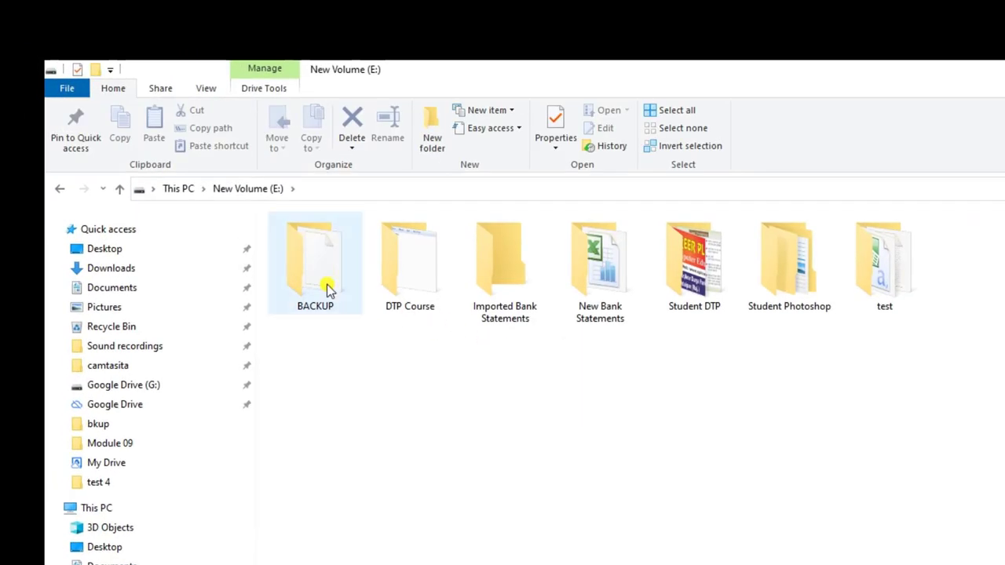
pyautogui.doubleClick(326, 288)
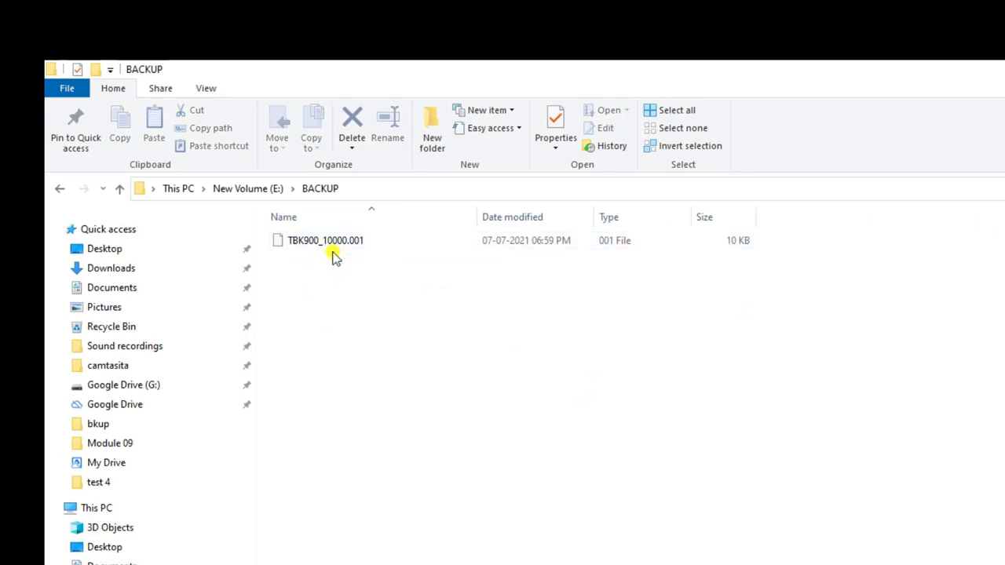
pyautogui.click(332, 248)
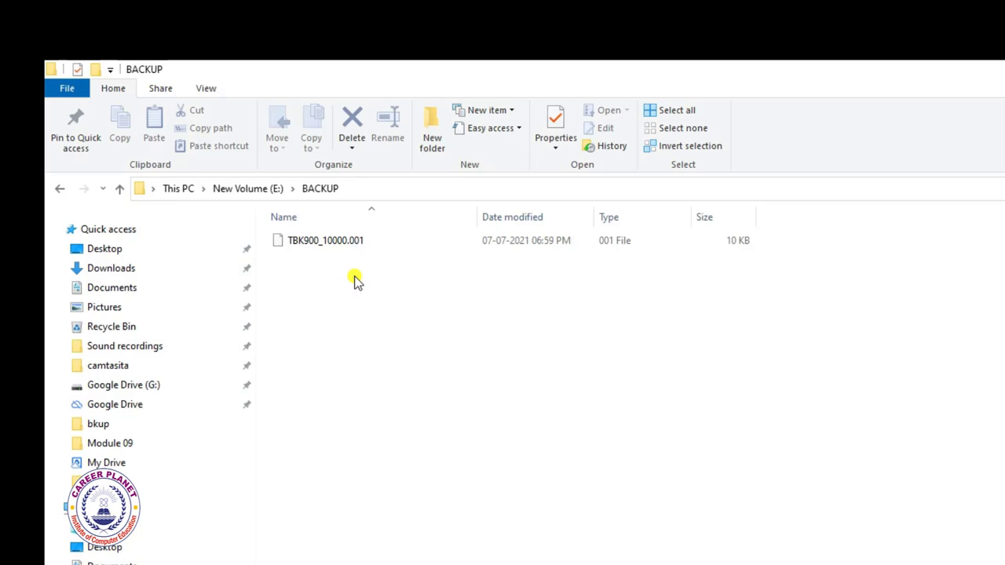
# - Switch back to TallyPrime and restore Xyz Pvt. Ltd. from E:\BACKUP to C:\Users\Public\TallyPrime\Data, agreeing to overwrite the existing company data
pyautogui.hotkey('alt', 'Tab')
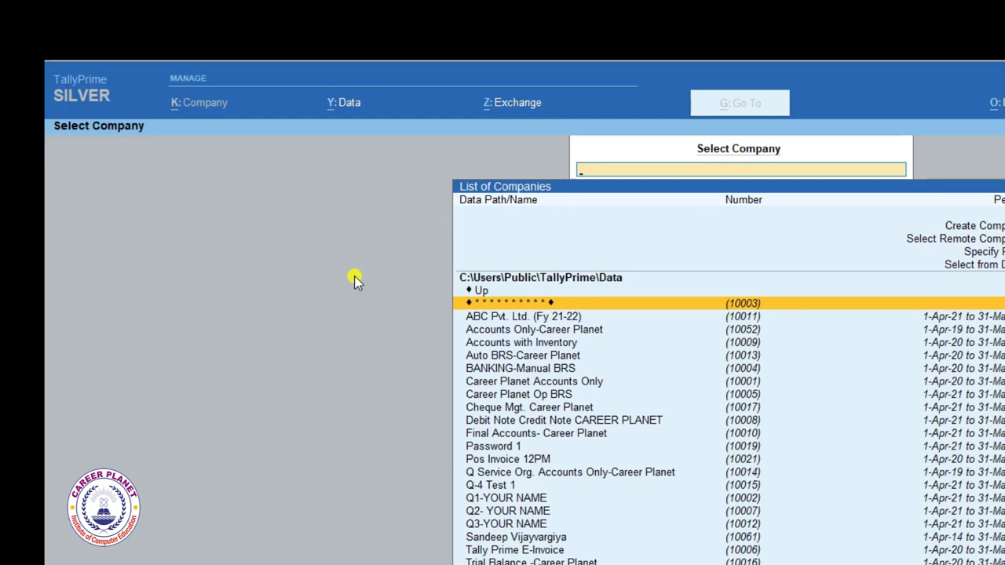
pyautogui.click(356, 103)
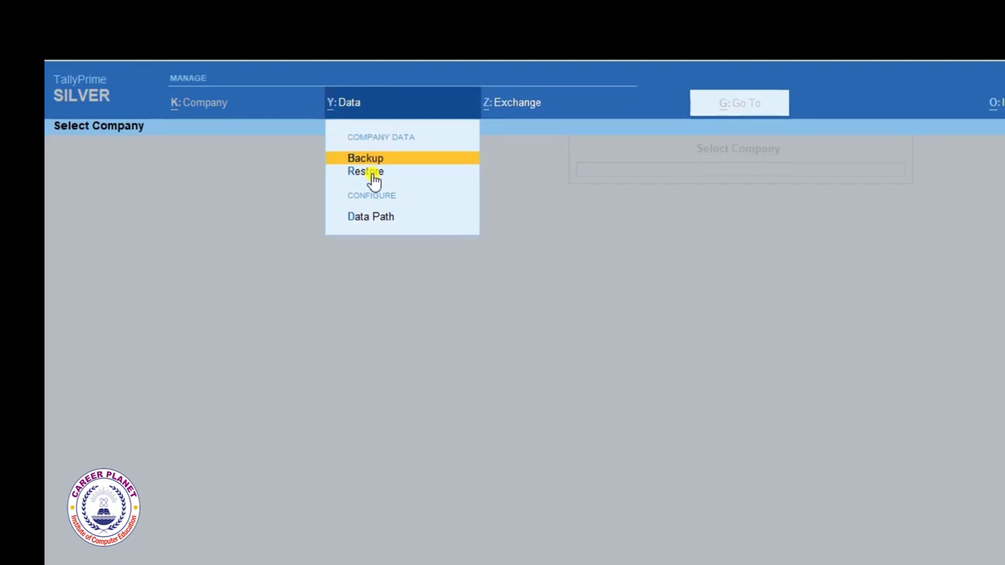
pyautogui.click(373, 173)
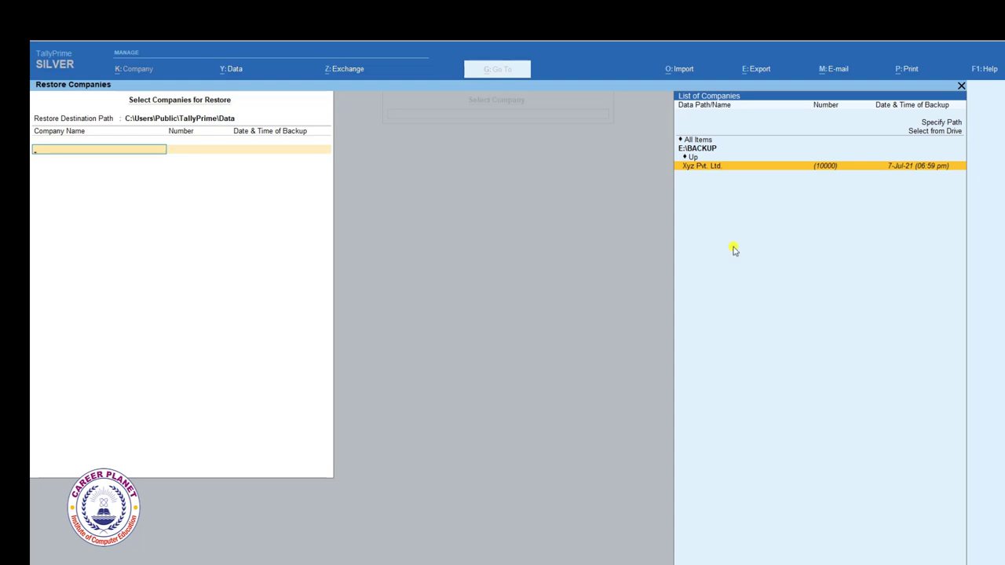
pyautogui.press('Return')
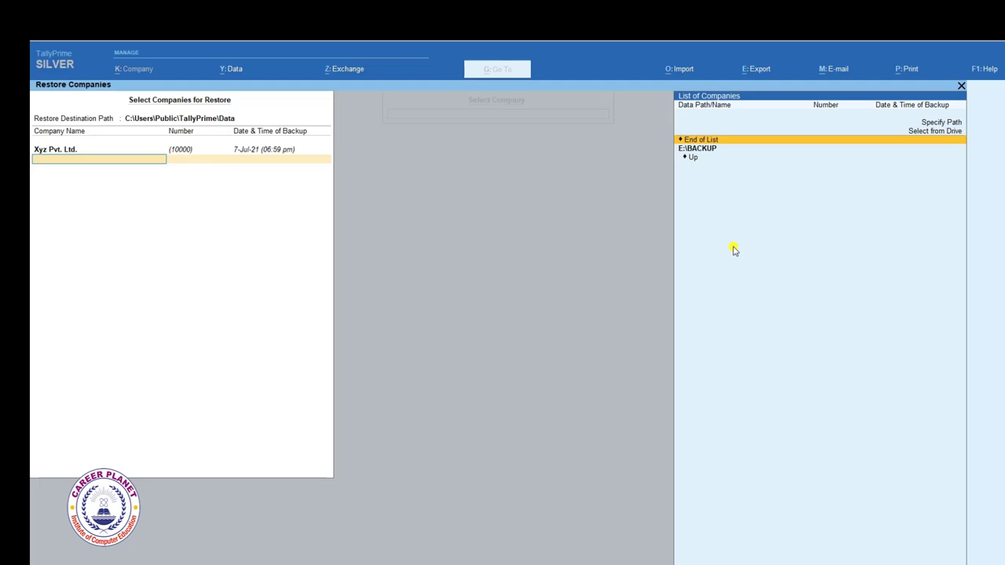
pyautogui.press('Return')
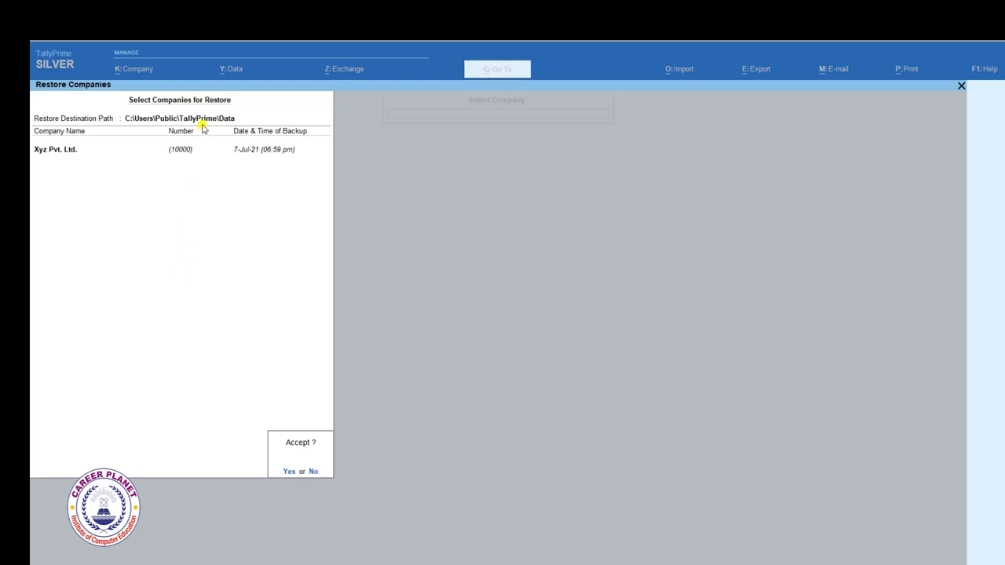
pyautogui.press('y')
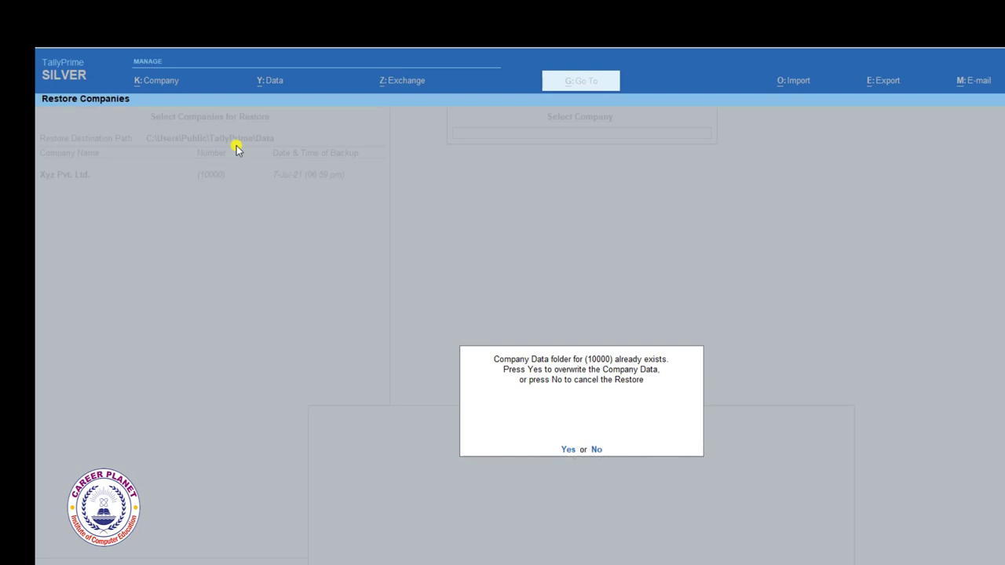
pyautogui.press('y')
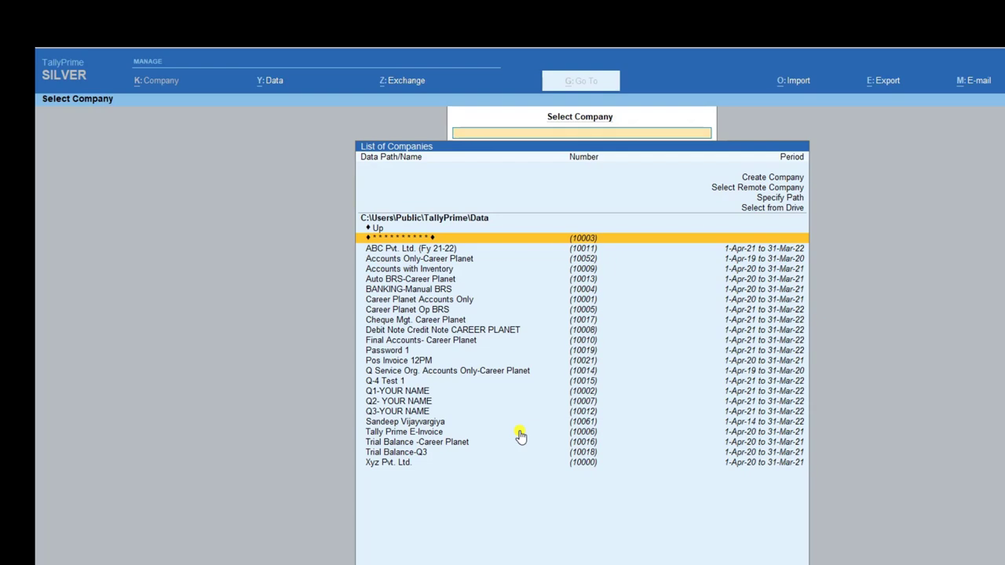
# - In File Explorer, go to C:\Users\Public\TallyPrime\Data and copy the company folder 10000
pyautogui.click(445, 219)
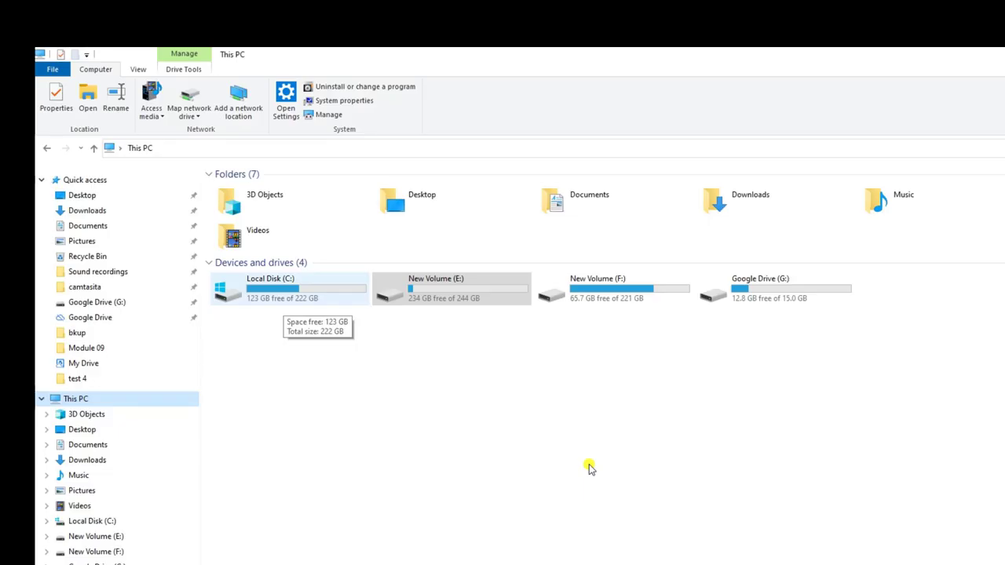
pyautogui.doubleClick(282, 289)
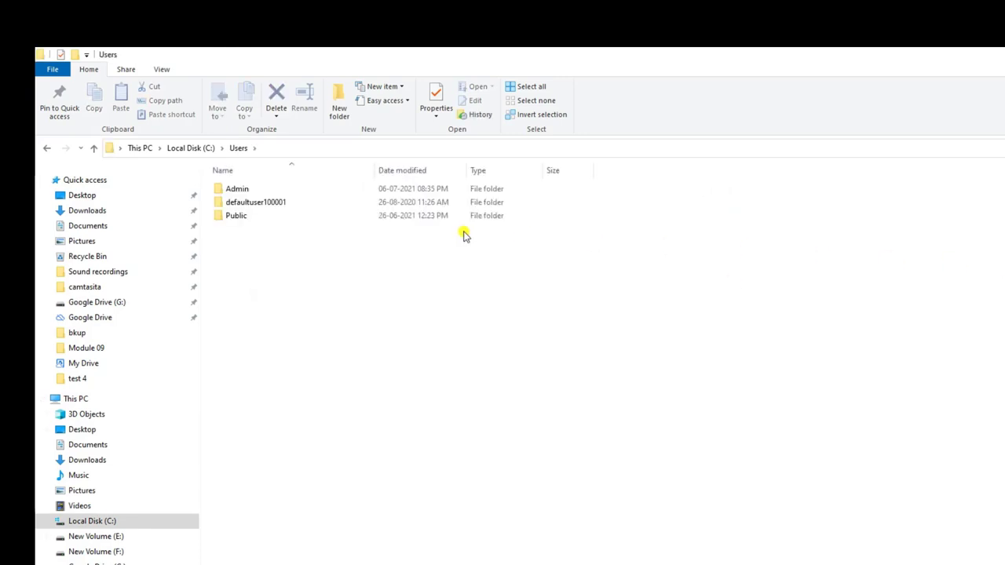
pyautogui.doubleClick(233, 217)
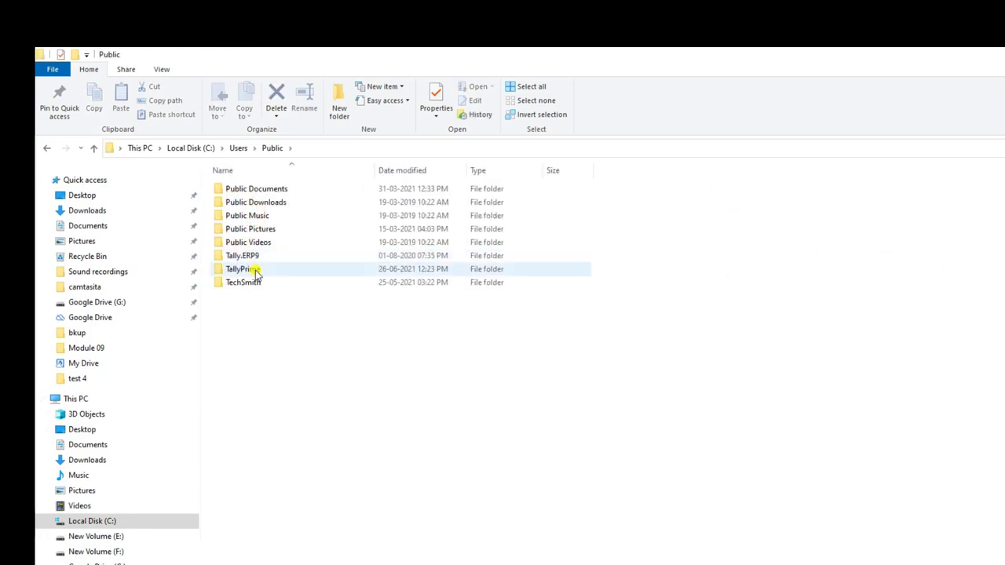
pyautogui.doubleClick(252, 270)
pyautogui.doubleClick(233, 190)
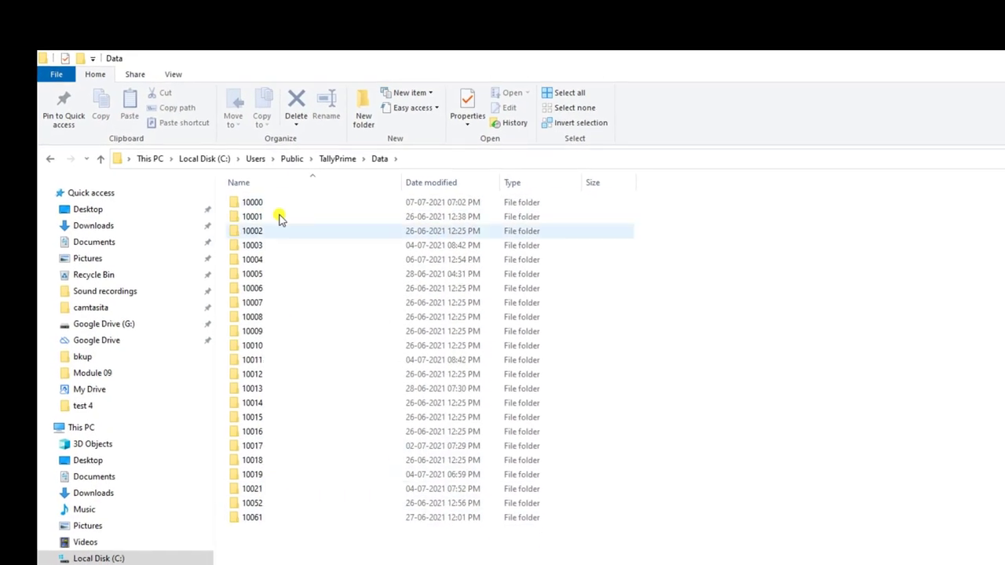
pyautogui.click(270, 206)
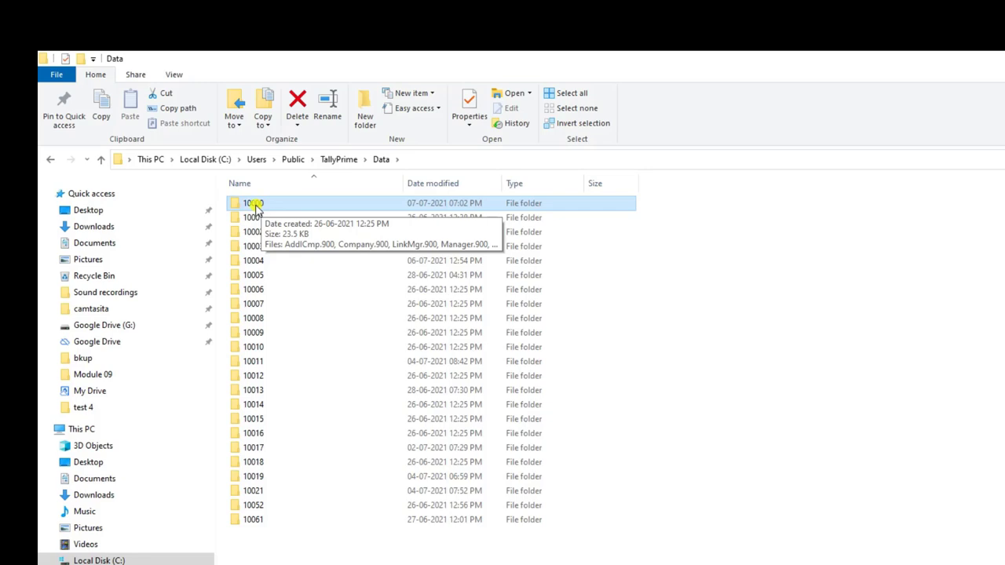
pyautogui.click(101, 103)
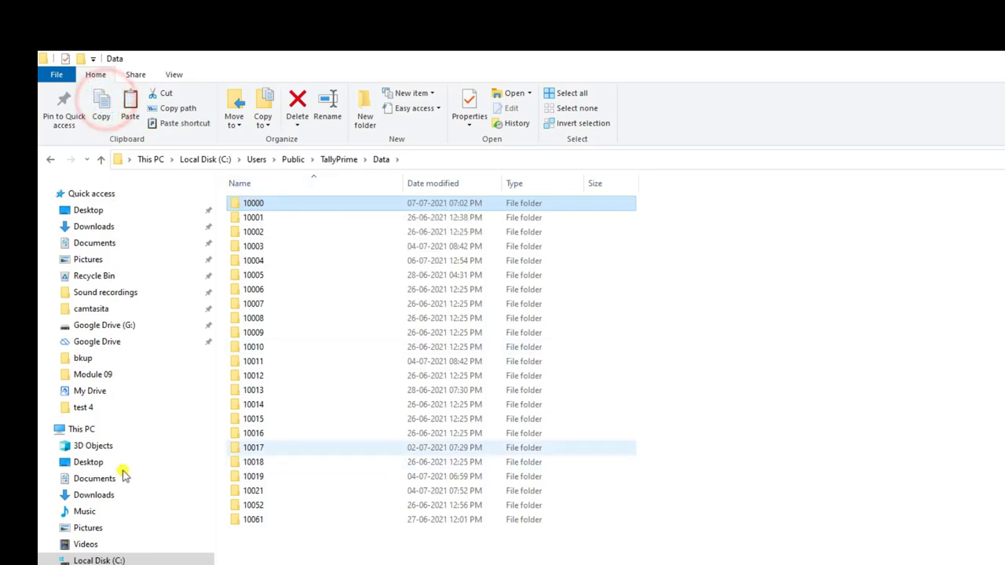
# - Paste the copied company folder into the BACKUP folder on drive E: and switch back to TallyPrime
pyautogui.click(106, 469)
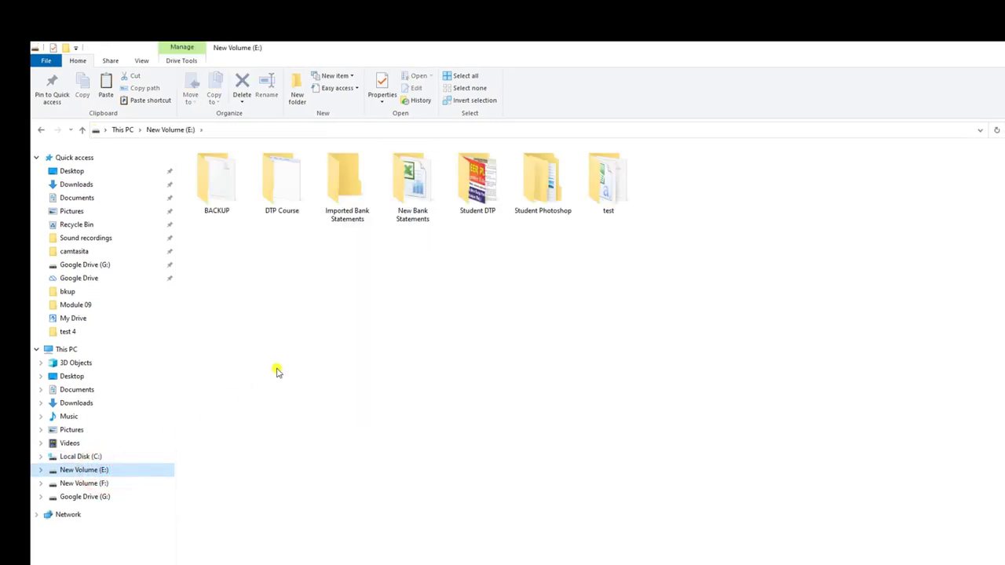
pyautogui.doubleClick(224, 180)
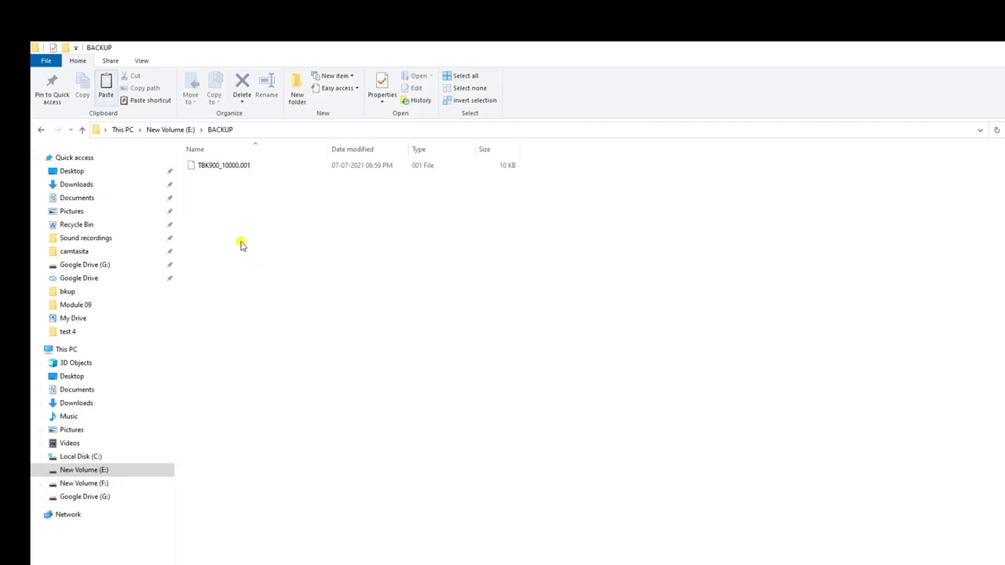
pyautogui.click(106, 85)
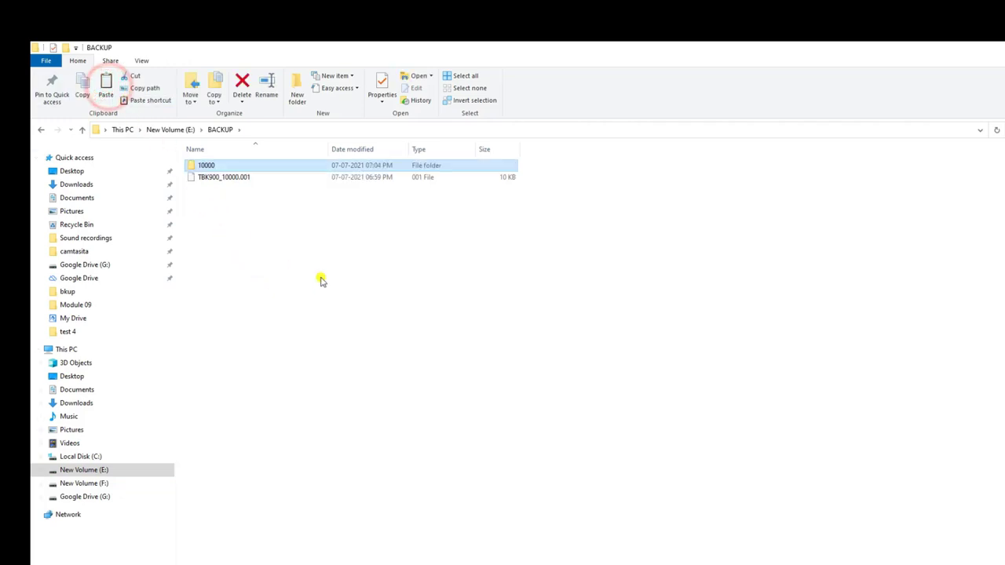
pyautogui.doubleClick(206, 165)
pyautogui.hotkey('alt', 'Tab')
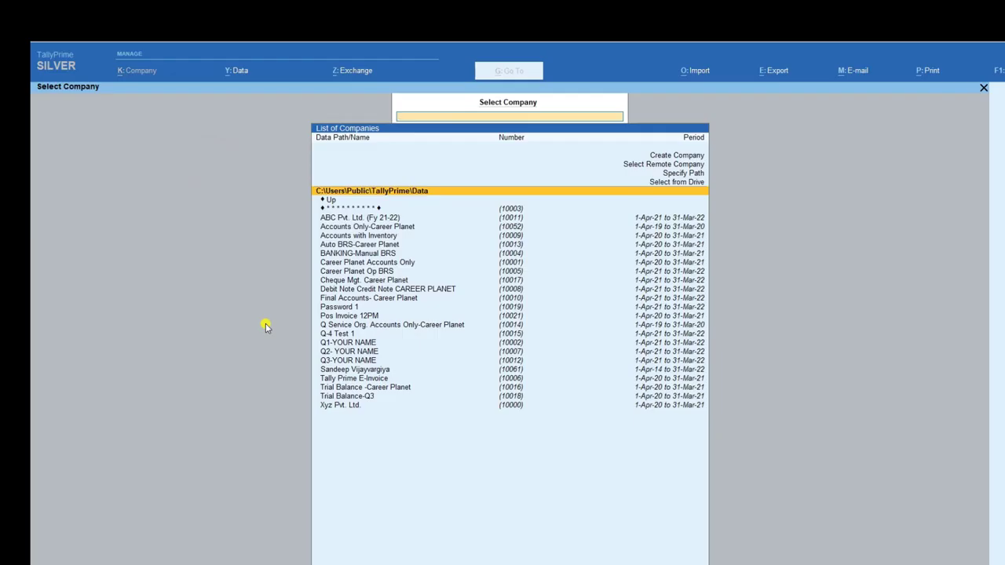